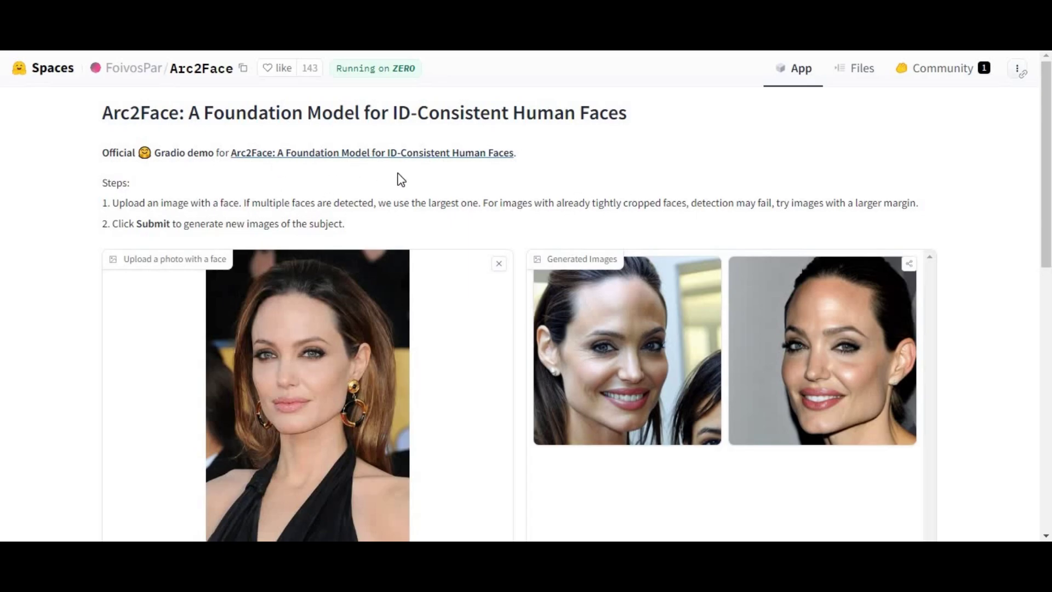
- Enlarge the first Arc2Face portrait, view the second variant, then return to the first
{"action": "left_click", "coordinate": [641, 359]}
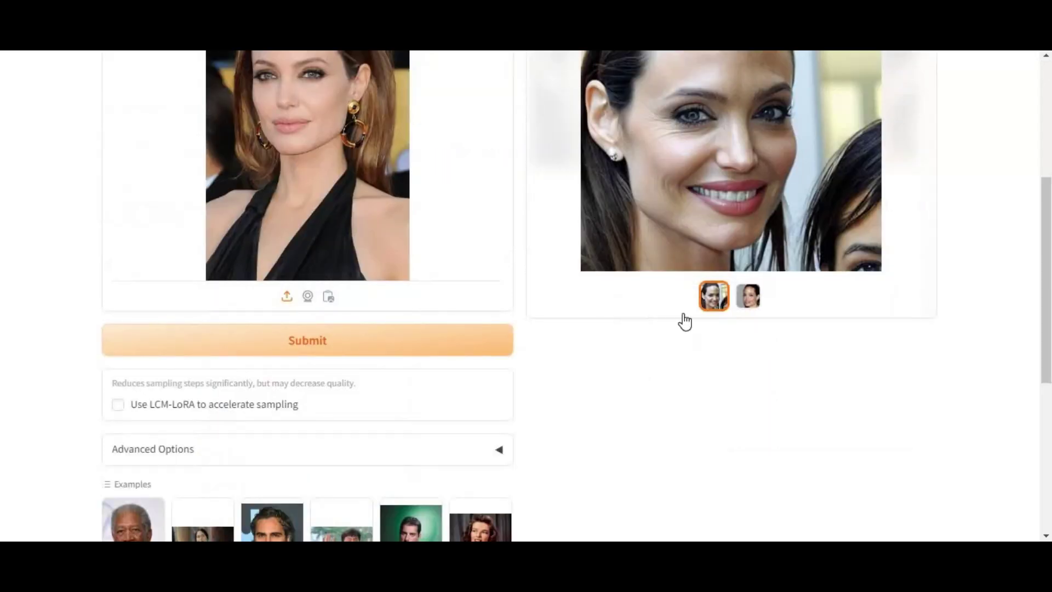
{"action": "scroll", "coordinate": [759, 329], "scroll_direction": "up", "scroll_amount": 3}
{"action": "left_click", "coordinate": [764, 328]}
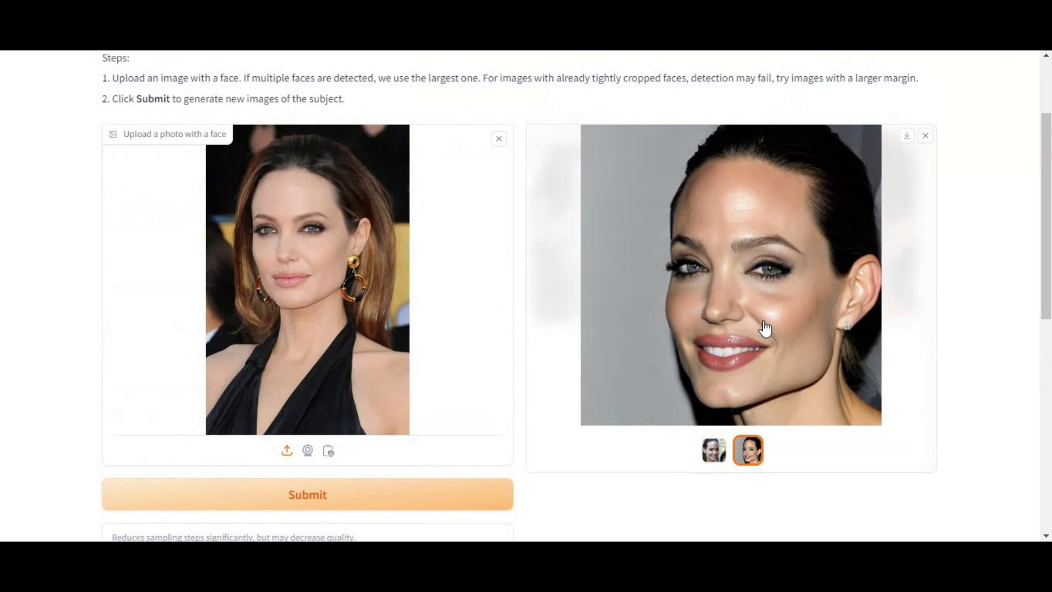
{"action": "scroll", "coordinate": [765, 328], "scroll_direction": "up", "scroll_amount": 2}
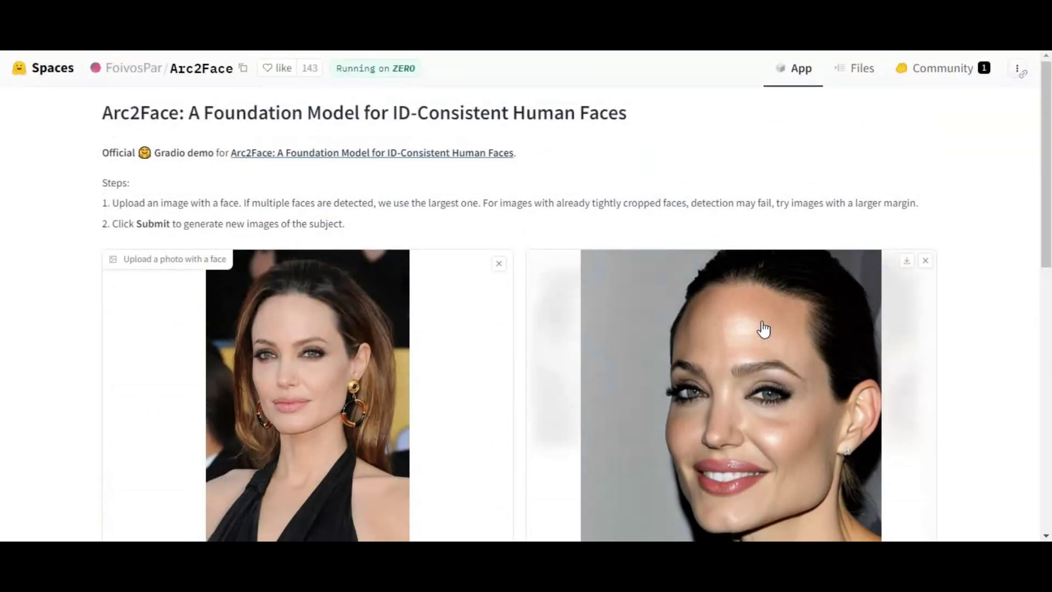
{"action": "scroll", "coordinate": [763, 329], "scroll_direction": "down", "scroll_amount": 2}
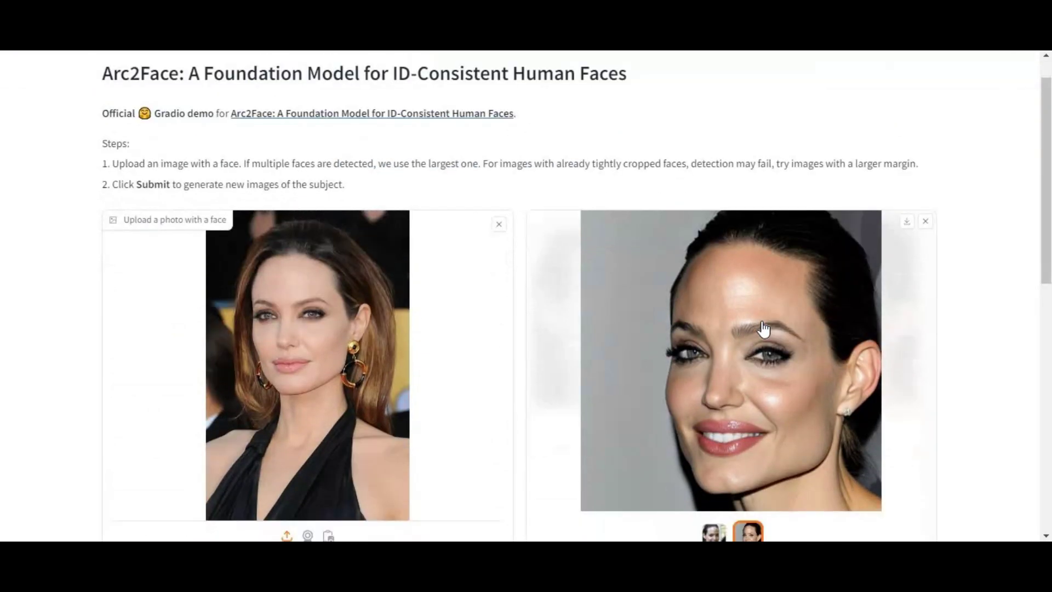
{"action": "left_click", "coordinate": [698, 372]}
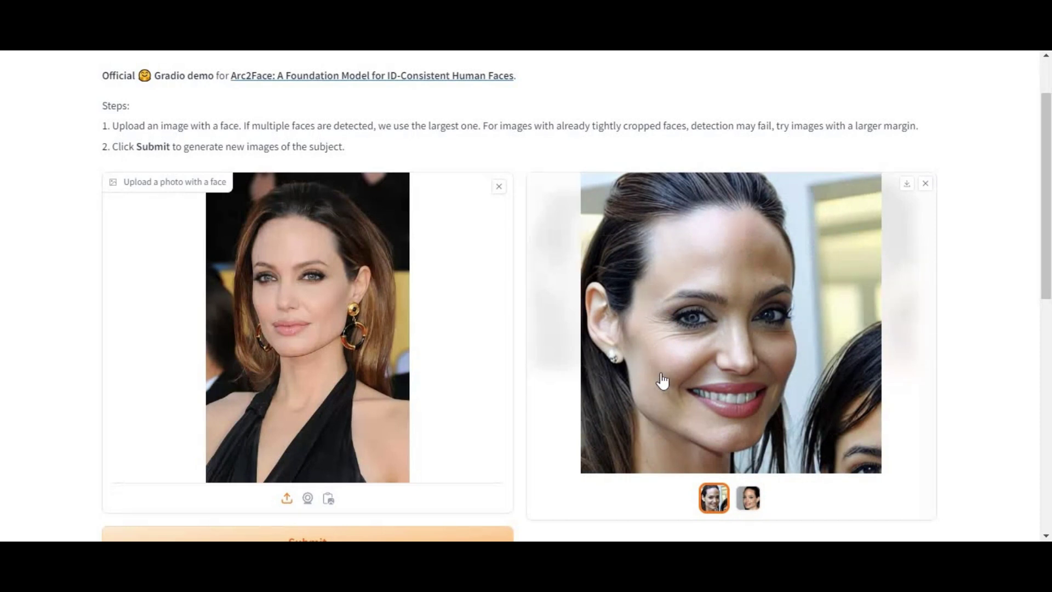
{"action": "scroll", "coordinate": [662, 380], "scroll_direction": "down", "scroll_amount": 3}
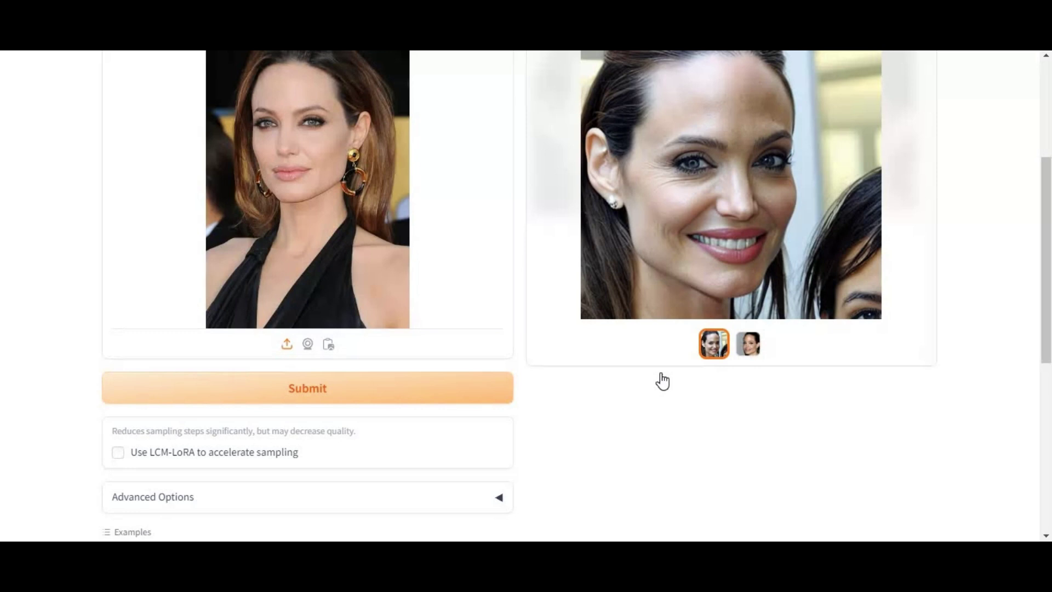
{"action": "scroll", "coordinate": [661, 379], "scroll_direction": "up", "scroll_amount": 3}
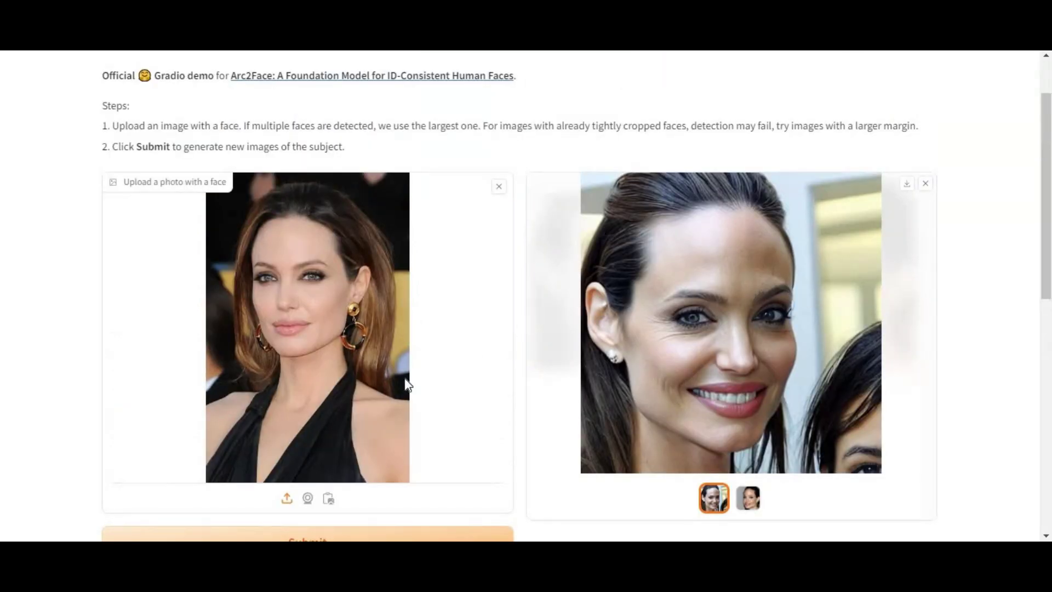
{"action": "scroll", "coordinate": [407, 386], "scroll_direction": "down", "scroll_amount": 9}
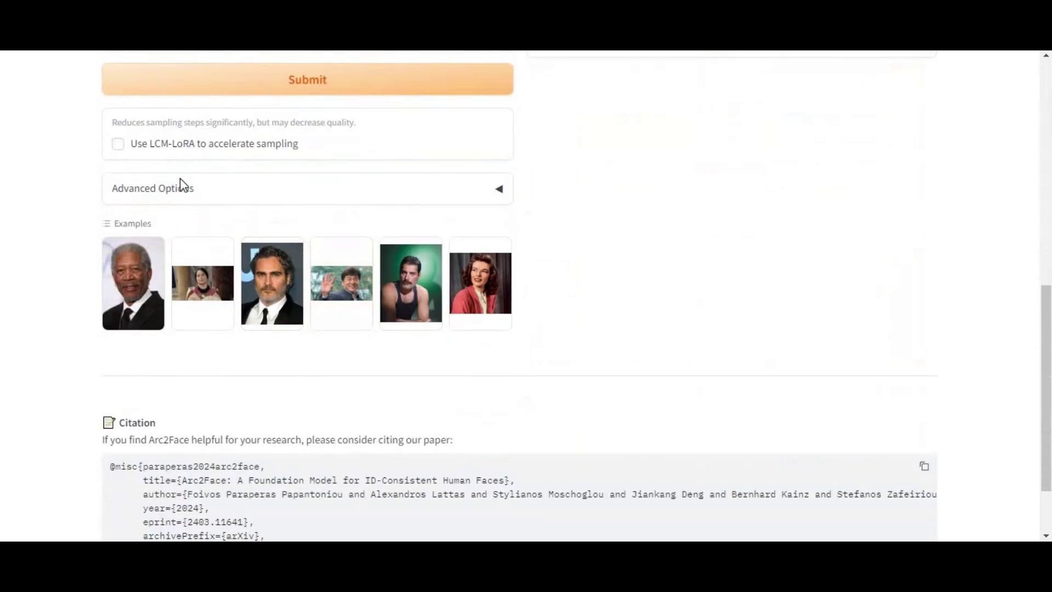
- Show Arc2Face's Advanced Options, regenerate the face pair and enlarge the second new portrait
{"action": "left_click", "coordinate": [180, 189]}
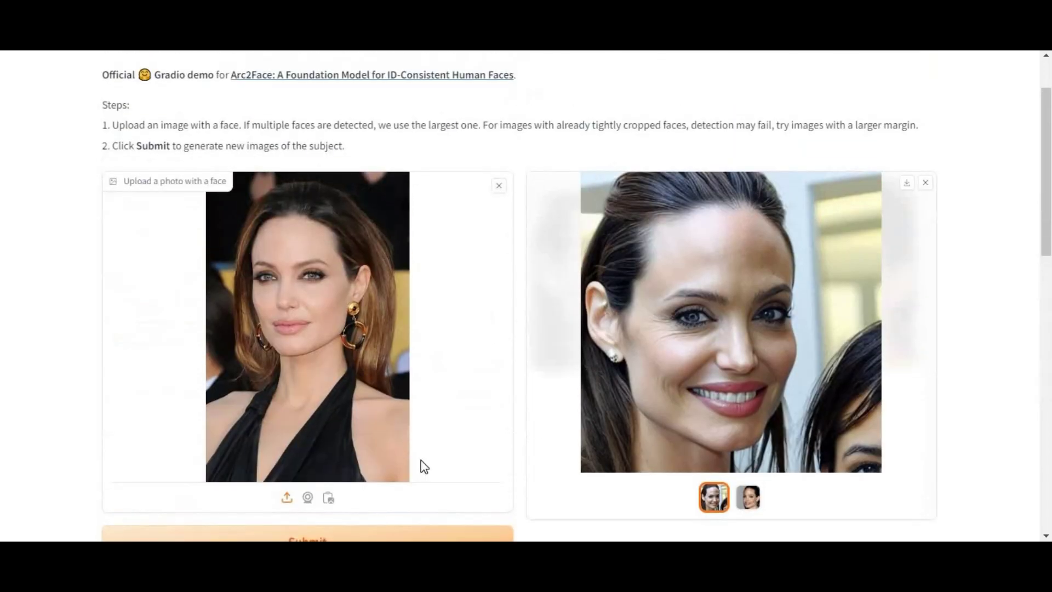
{"action": "scroll", "coordinate": [419, 504], "scroll_direction": "down", "scroll_amount": 3}
{"action": "left_click", "coordinate": [432, 406]}
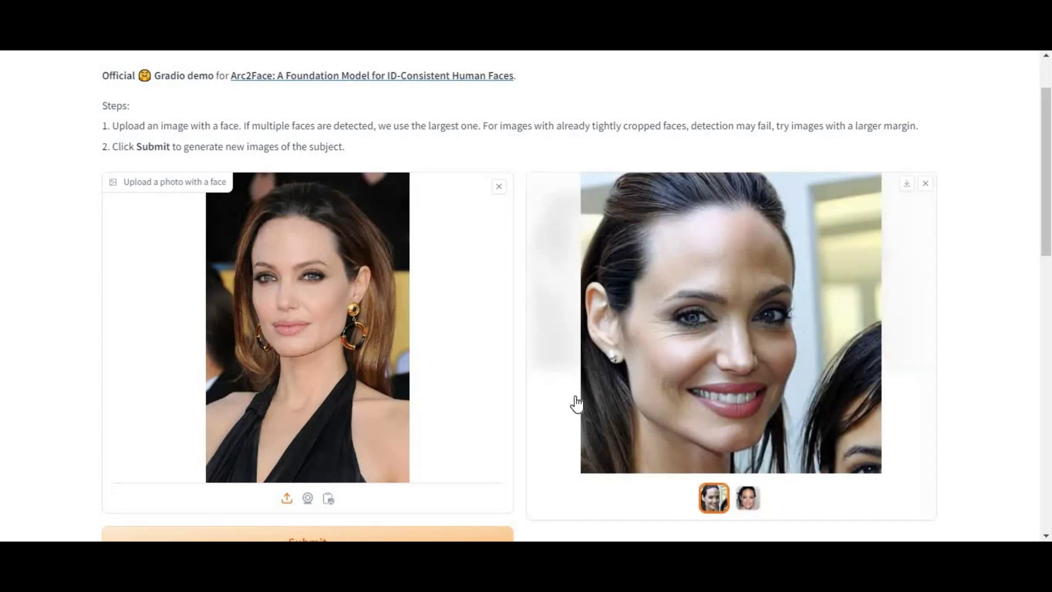
{"action": "left_click", "coordinate": [752, 507]}
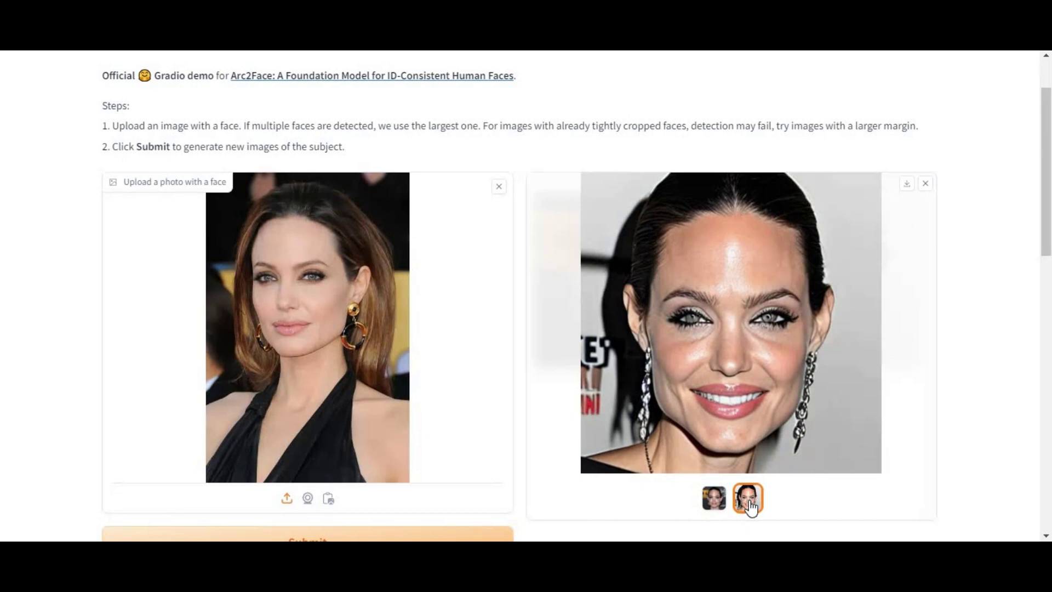
{"action": "scroll", "coordinate": [749, 505], "scroll_direction": "up", "scroll_amount": 2}
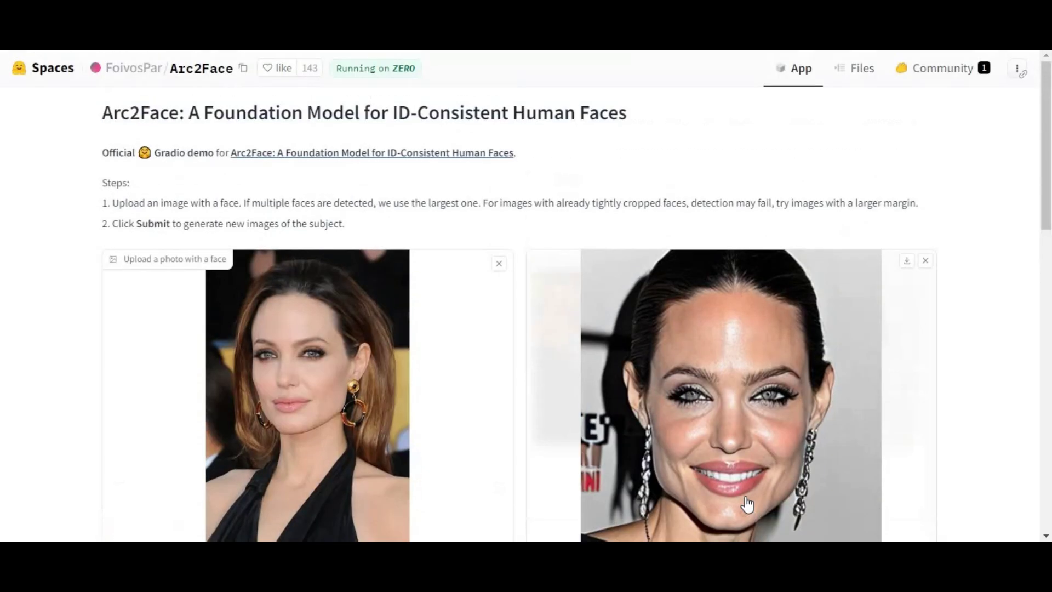
{"action": "scroll", "coordinate": [747, 503], "scroll_direction": "down", "scroll_amount": 3}
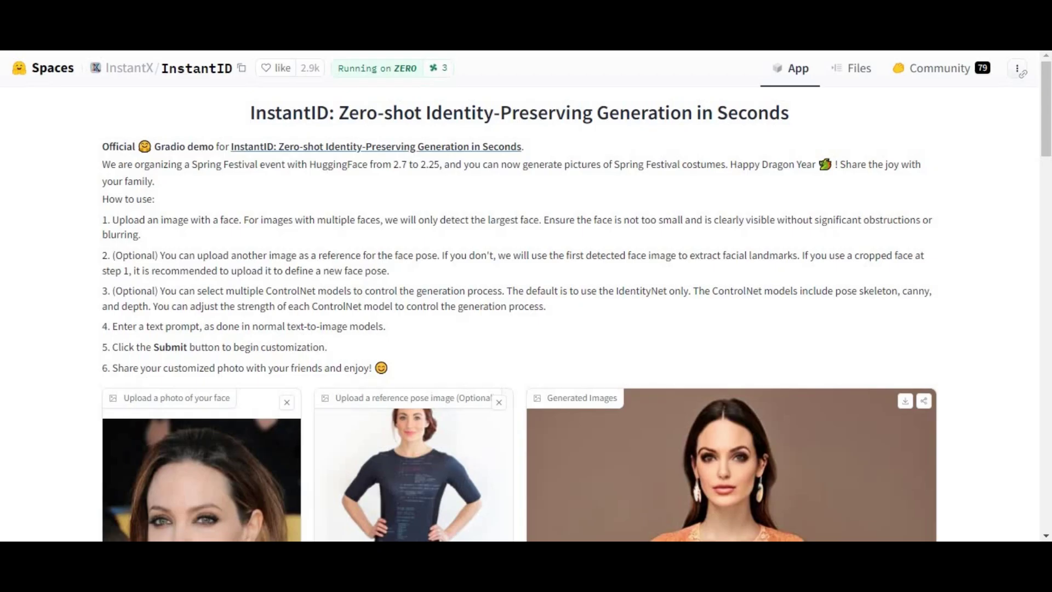
- Scroll through InstantID's face photo, pose reference, prompt and orange-dress result
{"action": "scroll", "coordinate": [526, 296], "scroll_direction": "down", "scroll_amount": 5}
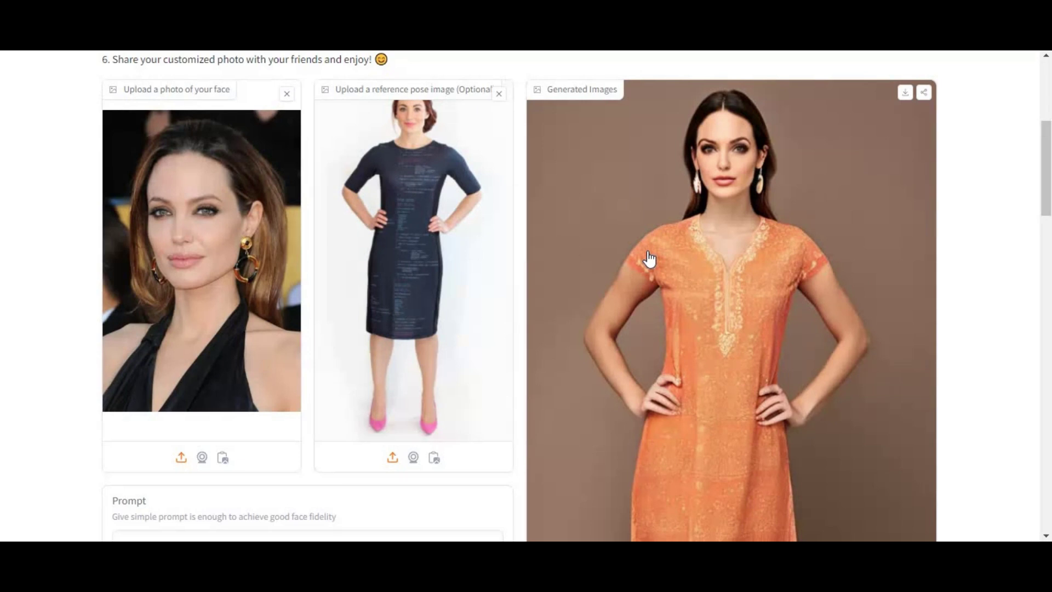
{"action": "scroll", "coordinate": [649, 259], "scroll_direction": "down", "scroll_amount": 8}
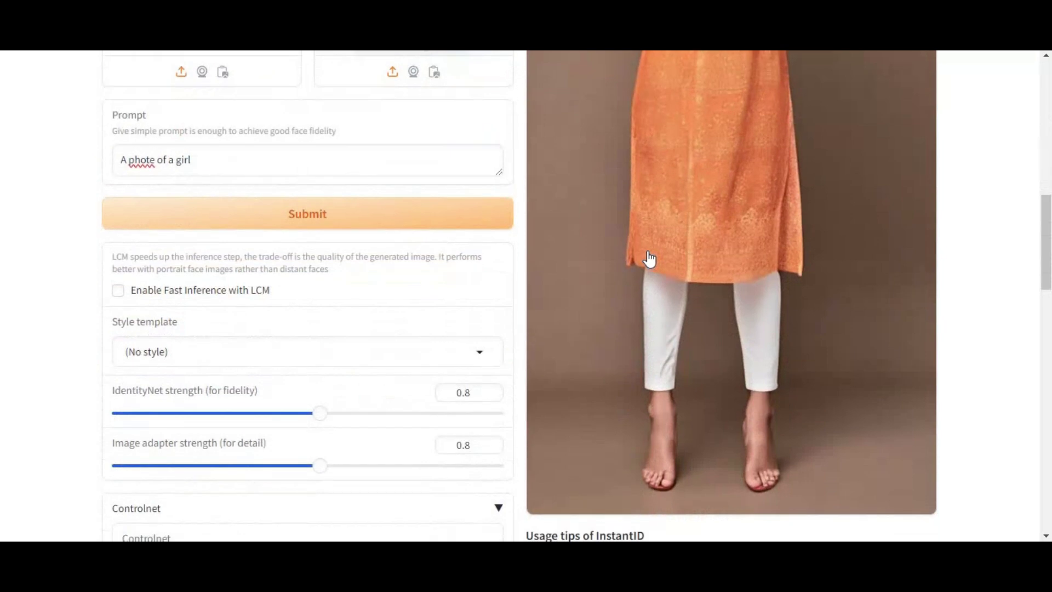
{"action": "scroll", "coordinate": [649, 258], "scroll_direction": "up", "scroll_amount": 1}
- Change the InstantID prompt to 'A phote of a girl in army uniforum' and submit it
{"action": "left_click", "coordinate": [202, 162]}
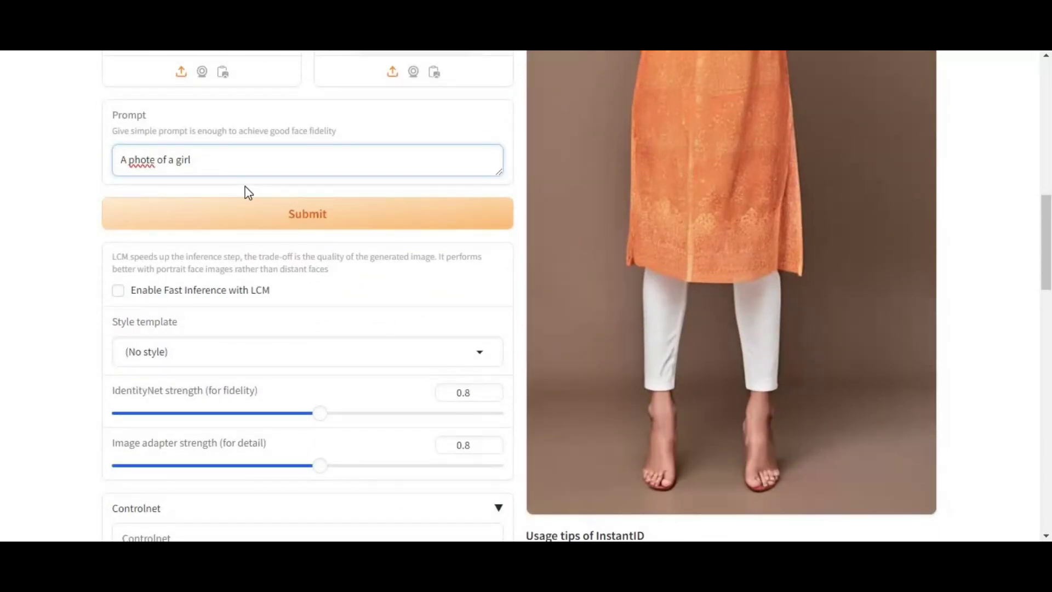
{"action": "type", "text": "in army uniforum"}
{"action": "left_click", "coordinate": [323, 227]}
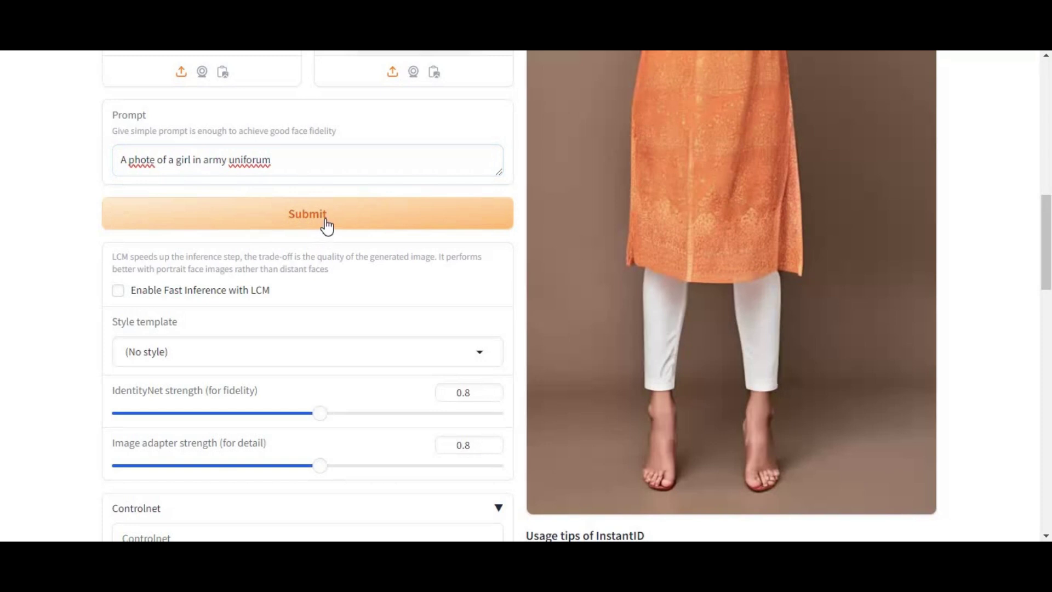
{"action": "scroll", "coordinate": [337, 228], "scroll_direction": "down", "scroll_amount": 3}
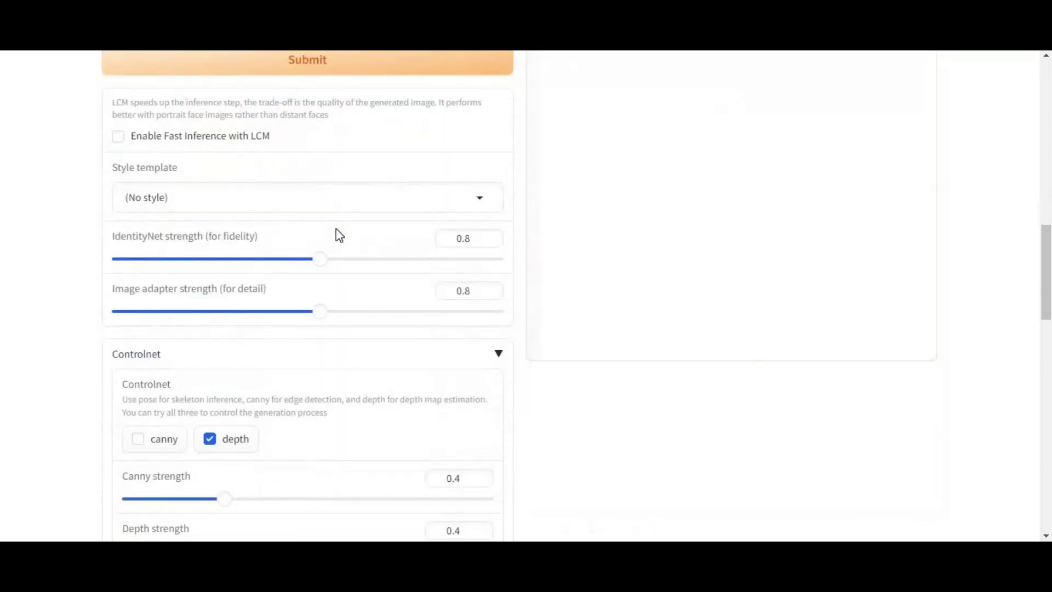
{"action": "scroll", "coordinate": [336, 228], "scroll_direction": "down", "scroll_amount": 2}
{"action": "scroll", "coordinate": [336, 228], "scroll_direction": "down", "scroll_amount": 3}
{"action": "scroll", "coordinate": [337, 228], "scroll_direction": "up", "scroll_amount": 2}
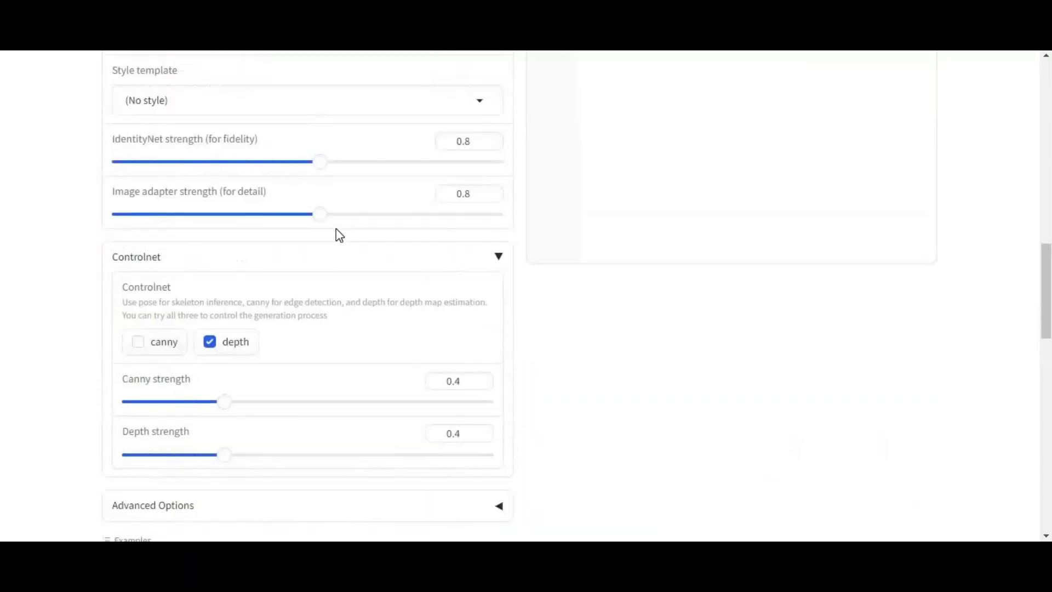
{"action": "scroll", "coordinate": [336, 229], "scroll_direction": "up", "scroll_amount": 12}
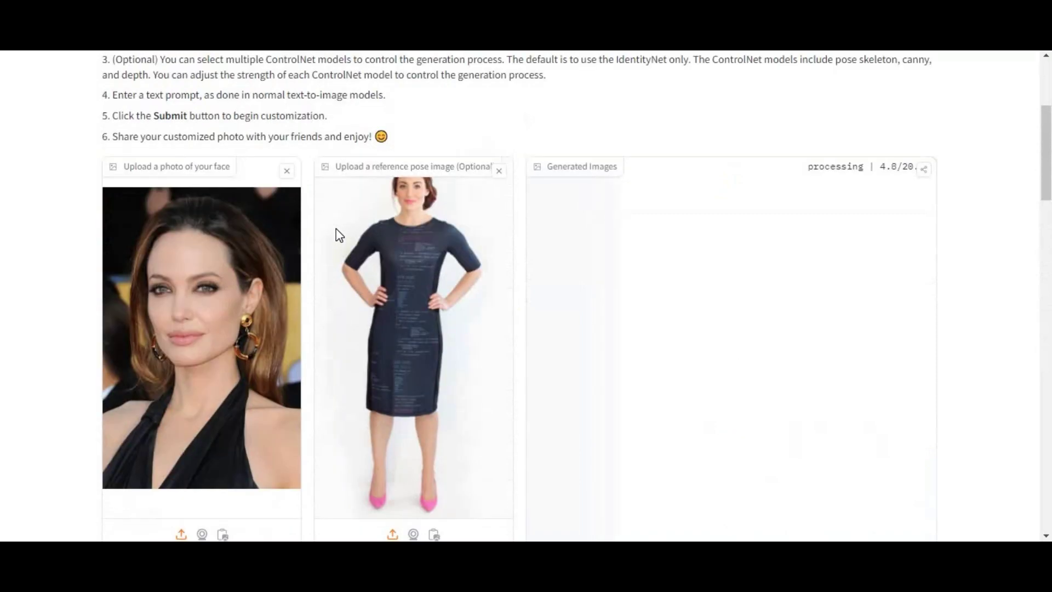
- Review the finished InstantID result showing the woman in a camouflage army uniform
{"action": "scroll", "coordinate": [336, 228], "scroll_direction": "down", "scroll_amount": 1}
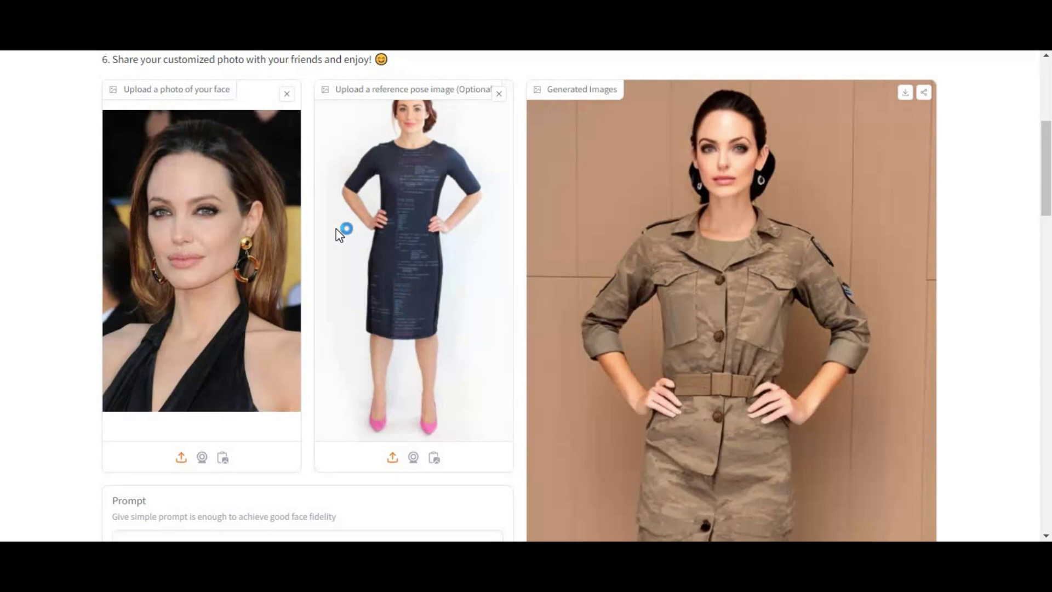
{"action": "scroll", "coordinate": [336, 228], "scroll_direction": "down", "scroll_amount": 6}
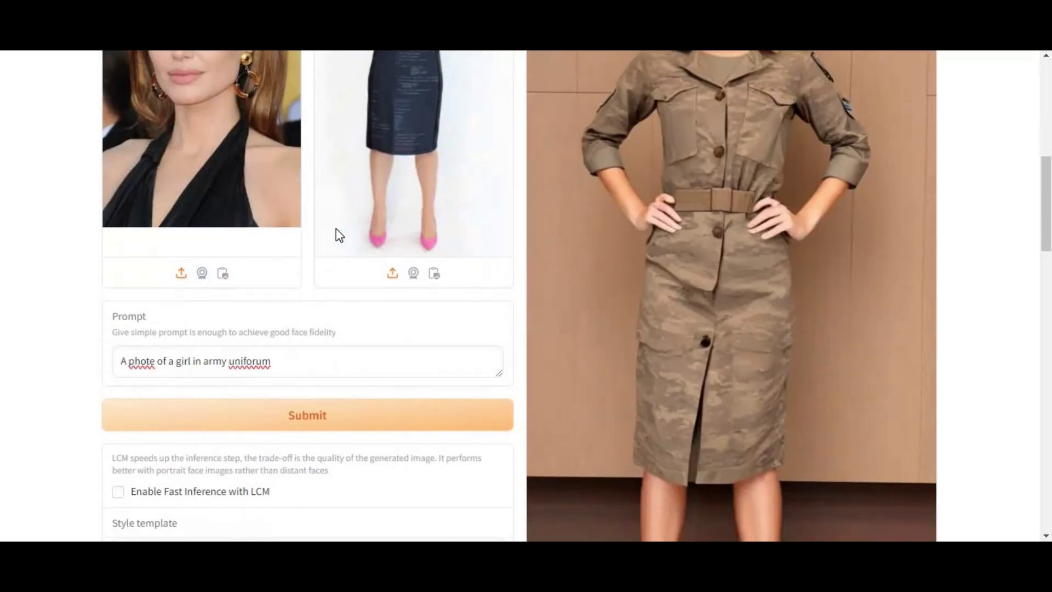
{"action": "scroll", "coordinate": [336, 229], "scroll_direction": "up", "scroll_amount": 7}
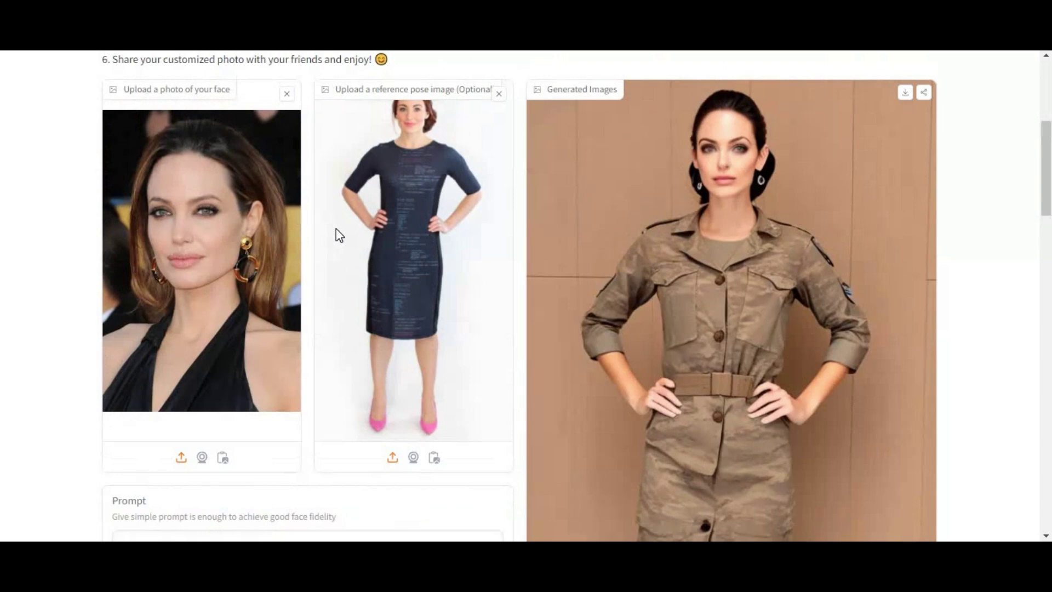
{"action": "scroll", "coordinate": [336, 230], "scroll_direction": "up", "scroll_amount": 6}
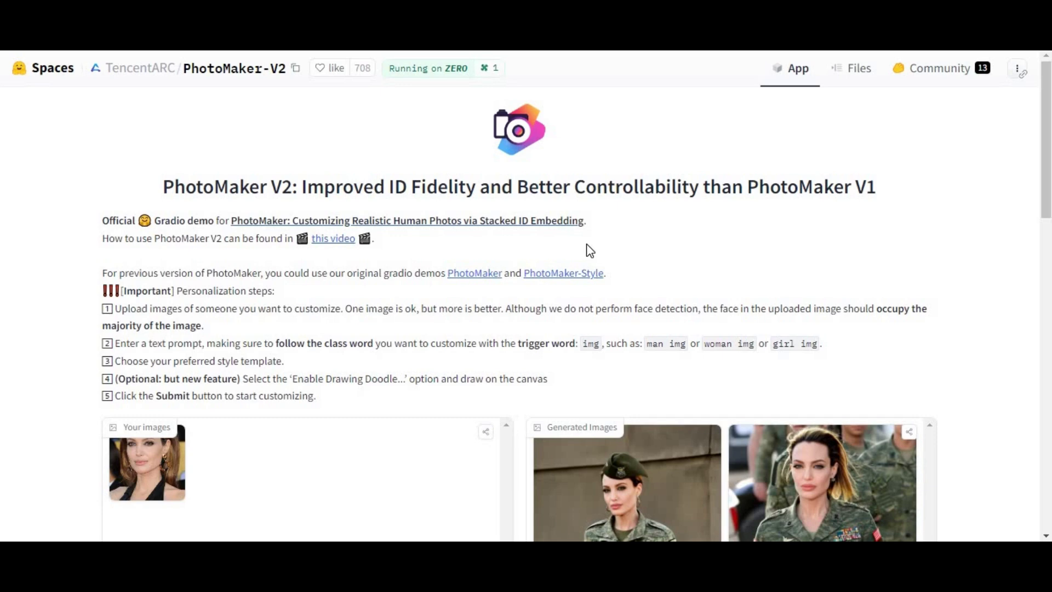
{"action": "scroll", "coordinate": [587, 249], "scroll_direction": "down", "scroll_amount": 4}
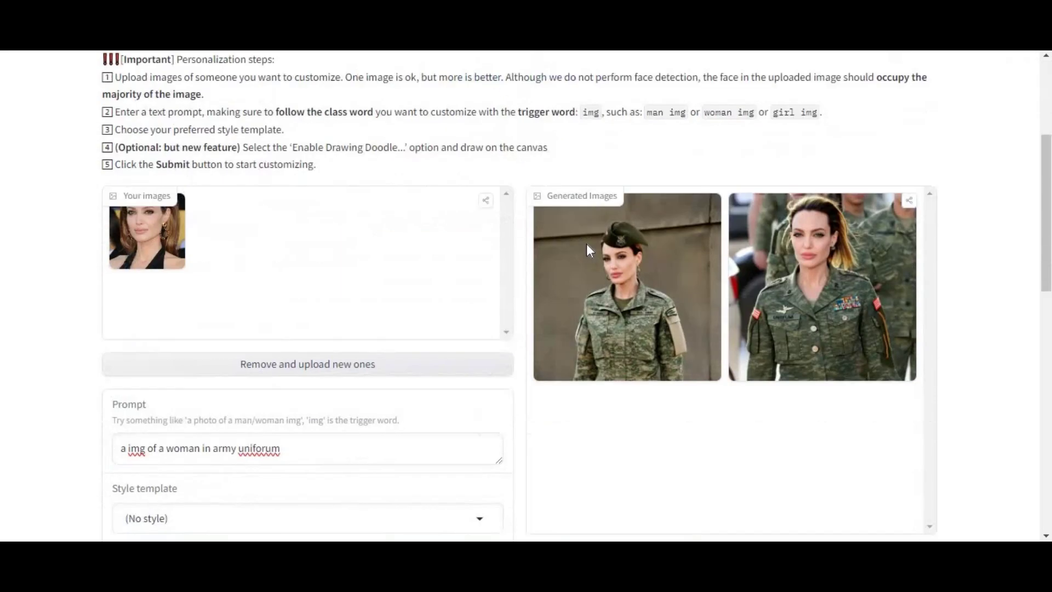
{"action": "left_click", "coordinate": [827, 329]}
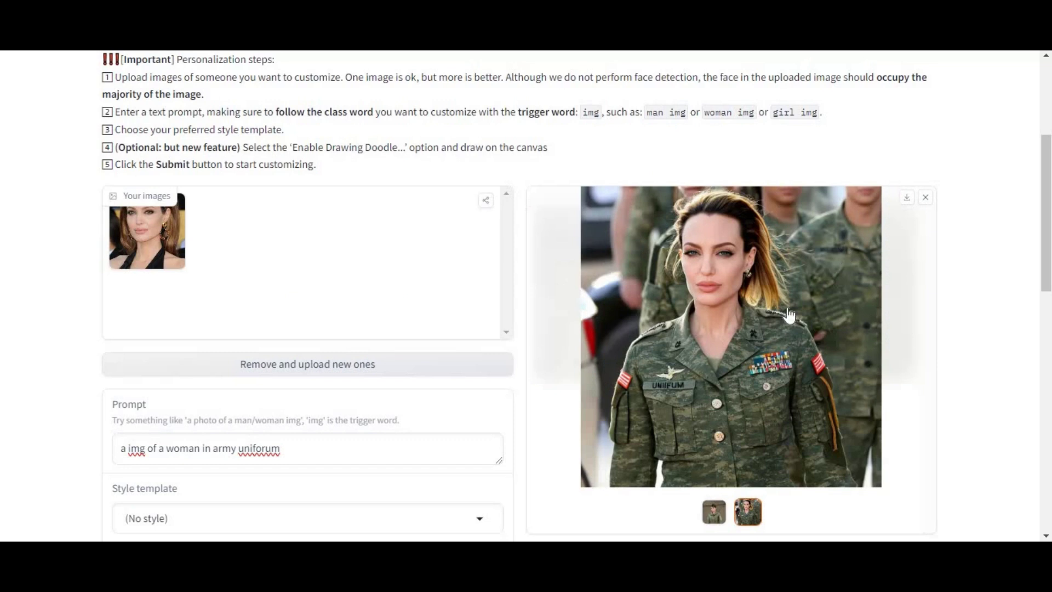
{"action": "left_click", "coordinate": [715, 513]}
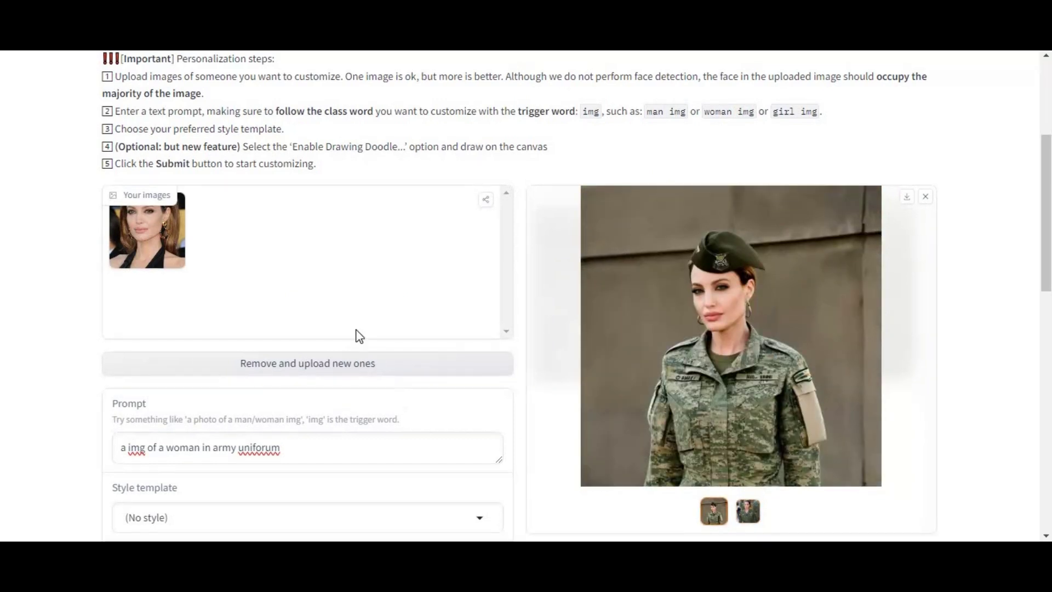
{"action": "scroll", "coordinate": [399, 392], "scroll_direction": "down", "scroll_amount": 1}
{"action": "left_click", "coordinate": [167, 374]}
{"action": "left_click_drag", "start_coordinate": [146, 374], "coordinate": [119, 375]}
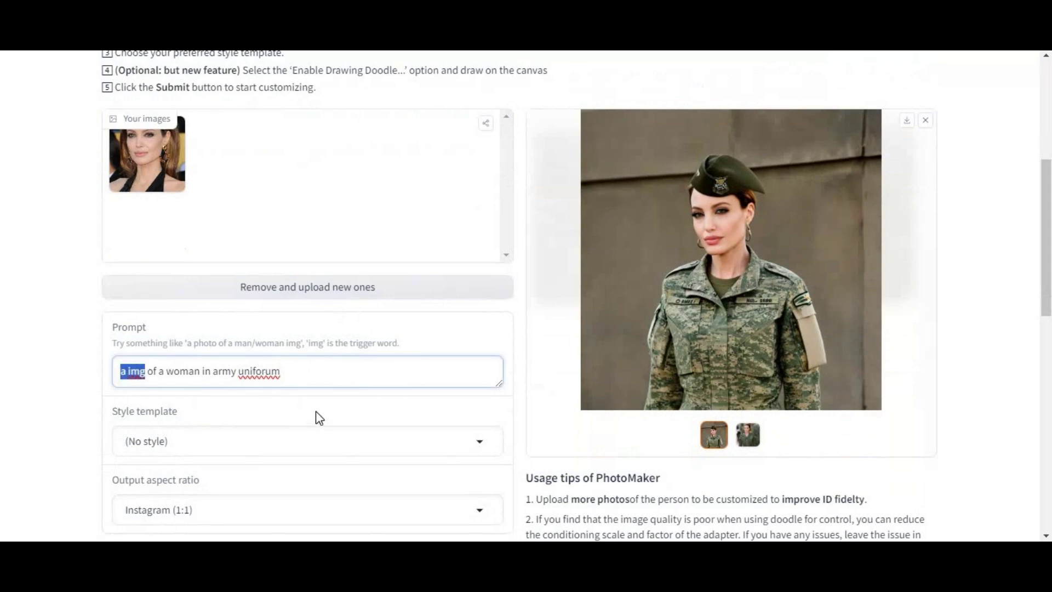
{"action": "scroll", "coordinate": [320, 418], "scroll_direction": "down", "scroll_amount": 4}
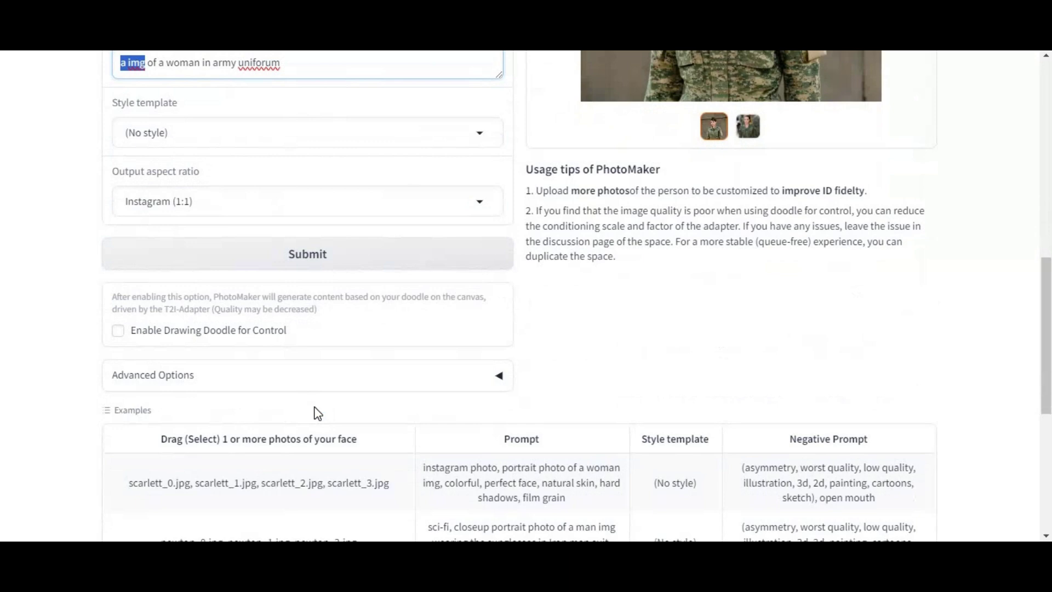
{"action": "scroll", "coordinate": [319, 413], "scroll_direction": "up", "scroll_amount": 4}
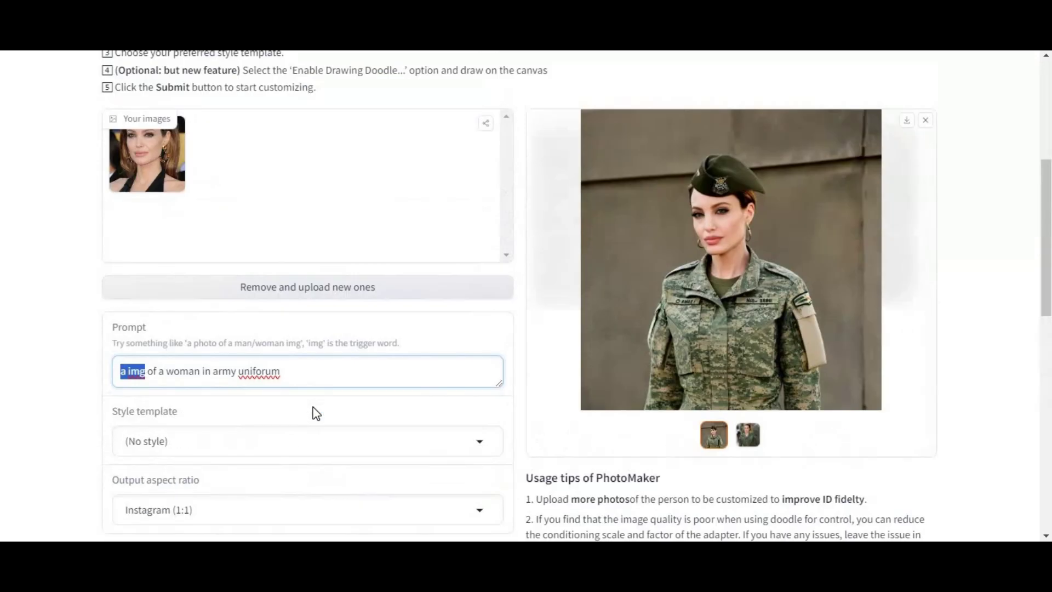
{"action": "scroll", "coordinate": [311, 407], "scroll_direction": "up", "scroll_amount": 4}
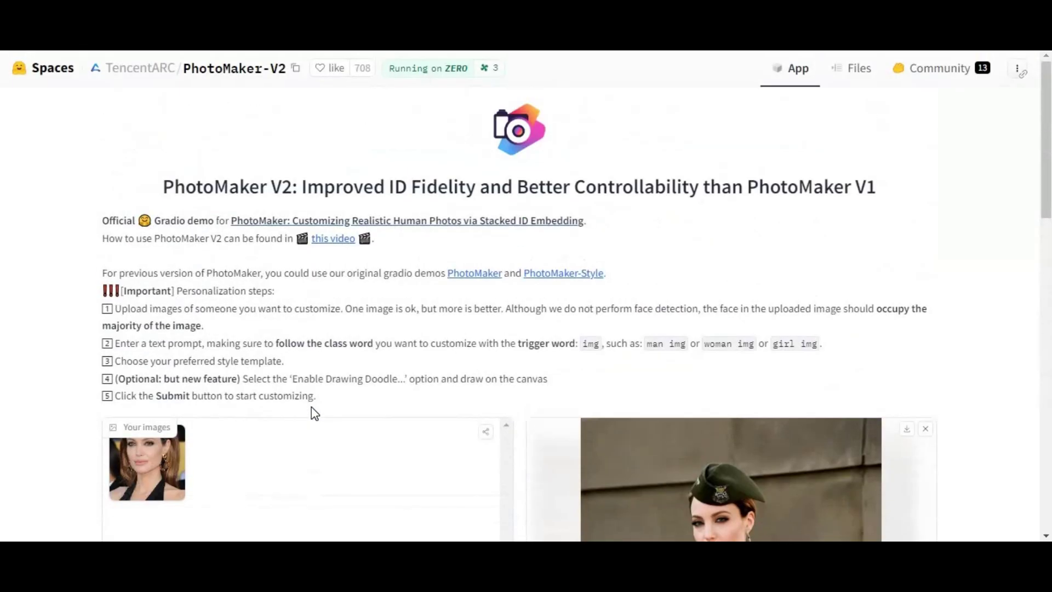
{"action": "scroll", "coordinate": [311, 406], "scroll_direction": "down", "scroll_amount": 2}
{"action": "scroll", "coordinate": [311, 407], "scroll_direction": "down", "scroll_amount": 3}
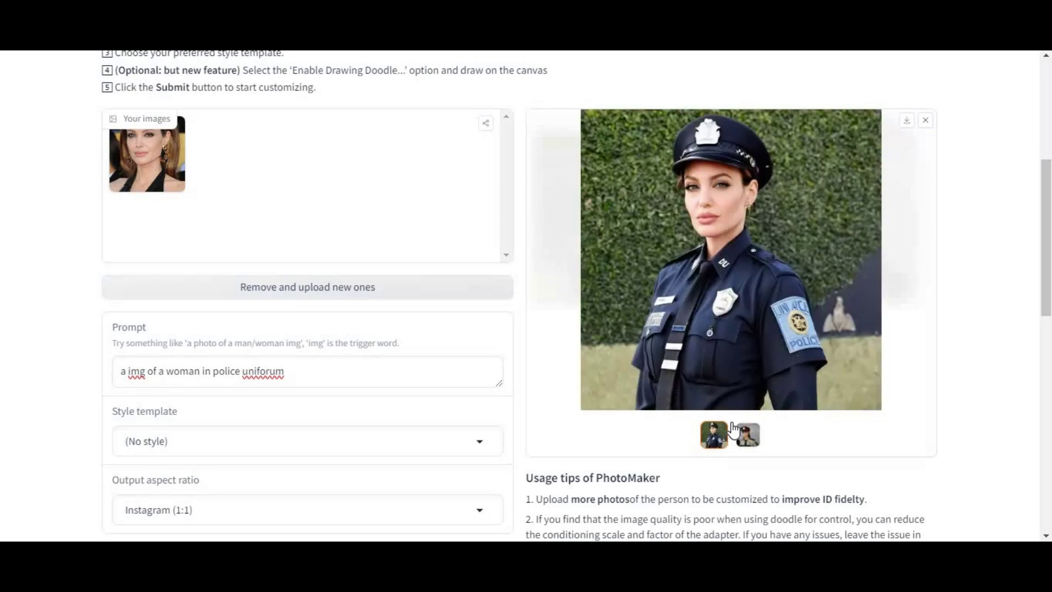
- Compare the two PhotoMaker-V2 portraits and download the navy police-uniform one as image.webp
{"action": "scroll", "coordinate": [734, 430], "scroll_direction": "up", "scroll_amount": 3}
{"action": "scroll", "coordinate": [751, 444], "scroll_direction": "down", "scroll_amount": 3}
{"action": "left_click", "coordinate": [752, 445]}
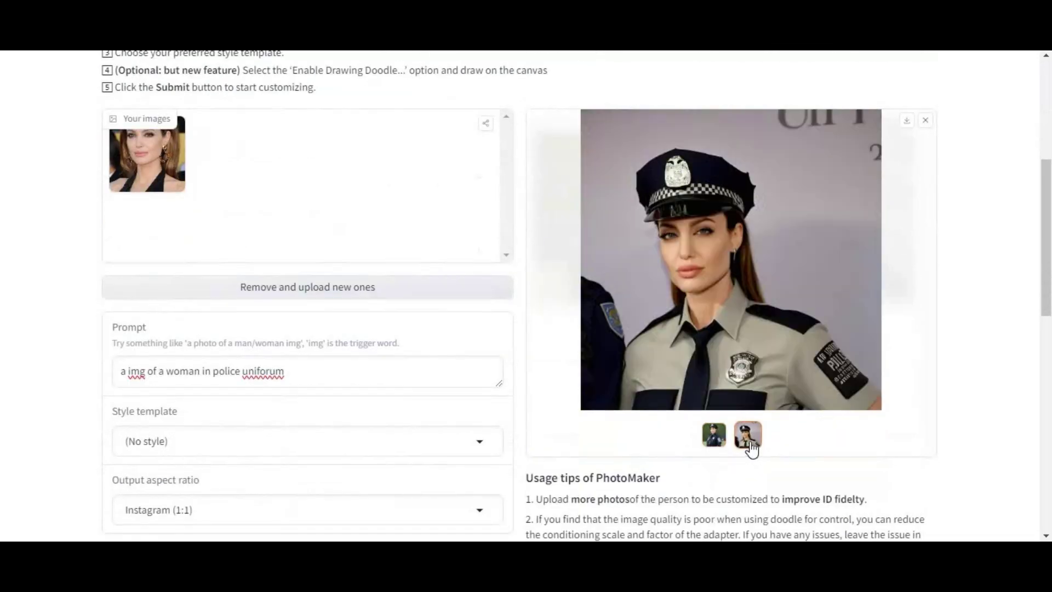
{"action": "left_click", "coordinate": [715, 438]}
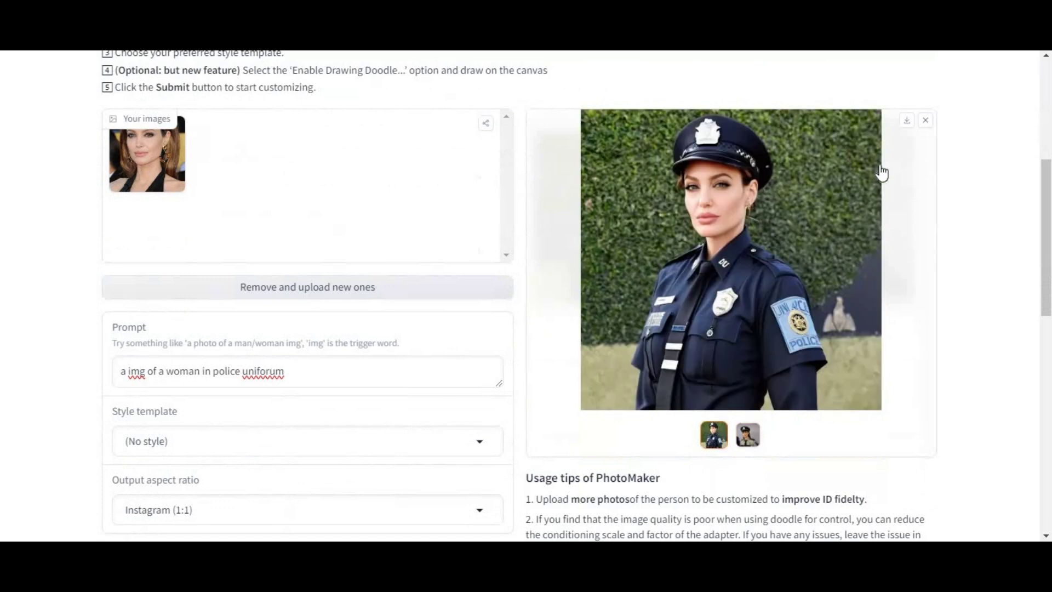
{"action": "left_click", "coordinate": [906, 120]}
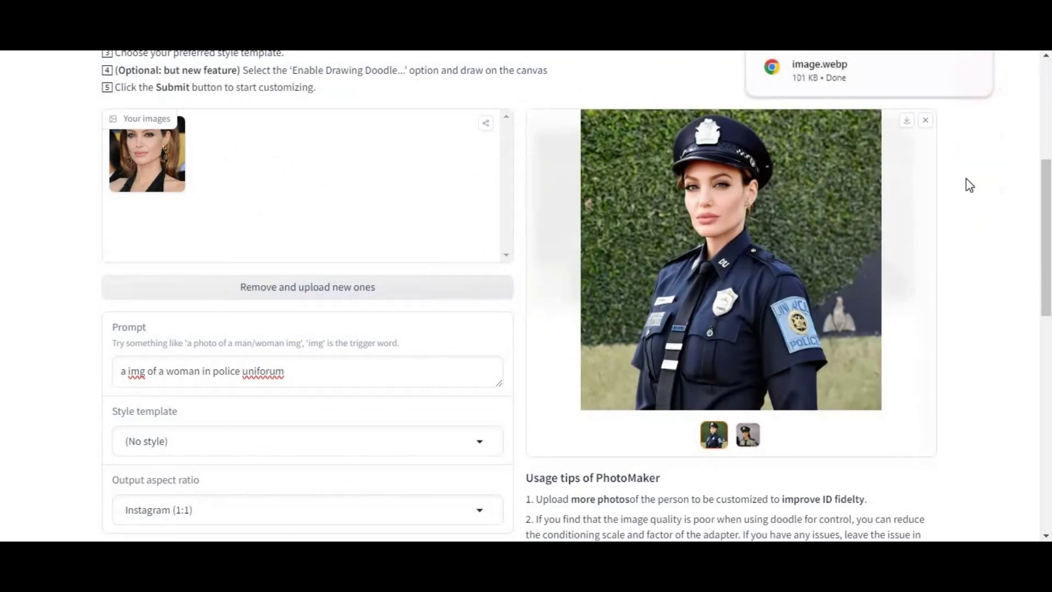
- Switch between the grey-uniform and navy police-uniform results once more
{"action": "scroll", "coordinate": [809, 275], "scroll_direction": "down", "scroll_amount": 2}
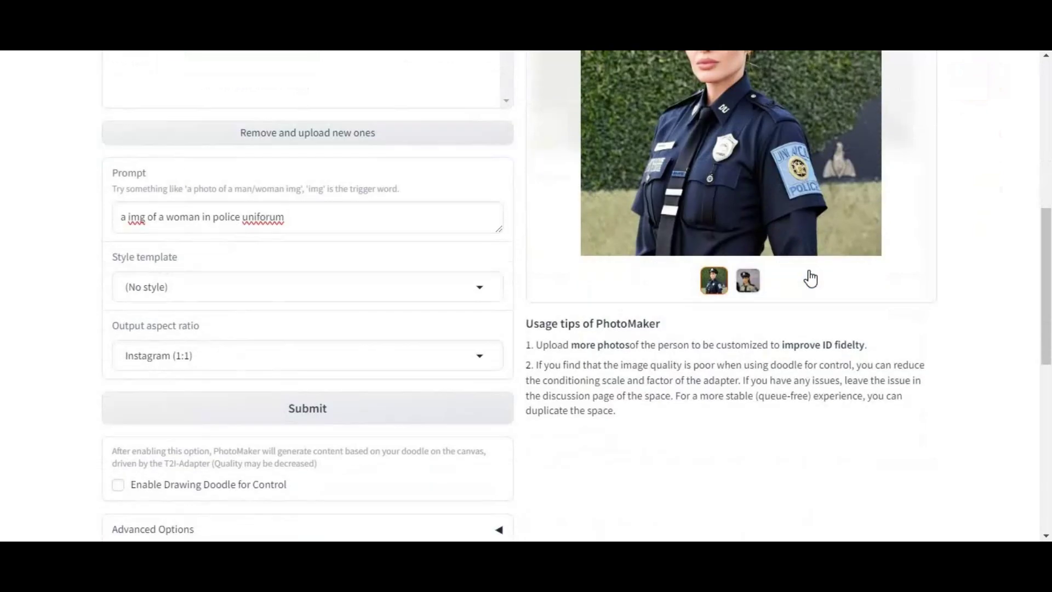
{"action": "scroll", "coordinate": [712, 383], "scroll_direction": "up", "scroll_amount": 1}
{"action": "left_click", "coordinate": [748, 359]}
{"action": "scroll", "coordinate": [749, 371], "scroll_direction": "up", "scroll_amount": 2}
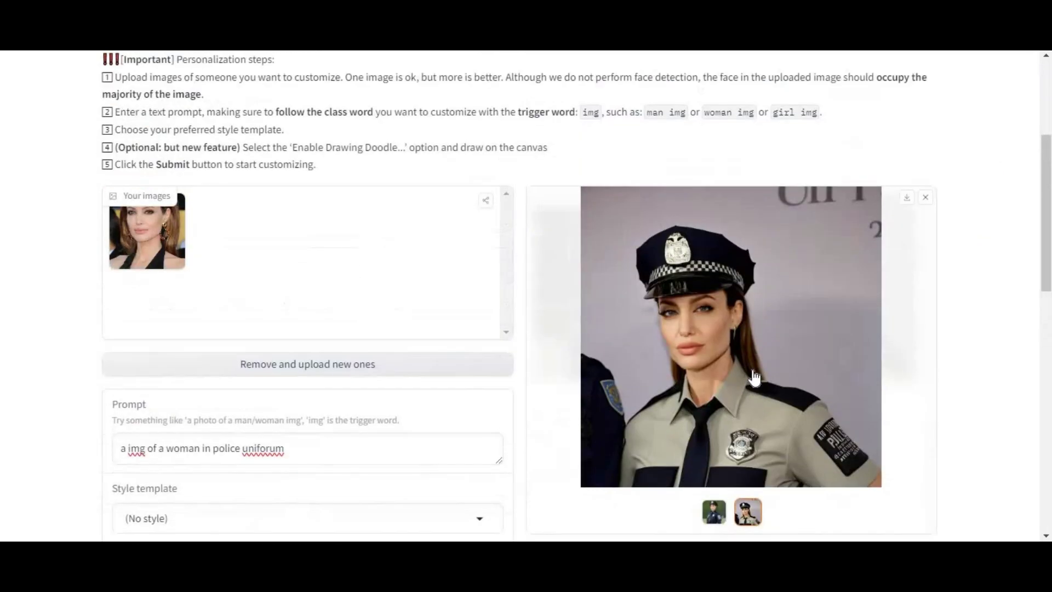
{"action": "left_click", "coordinate": [713, 514]}
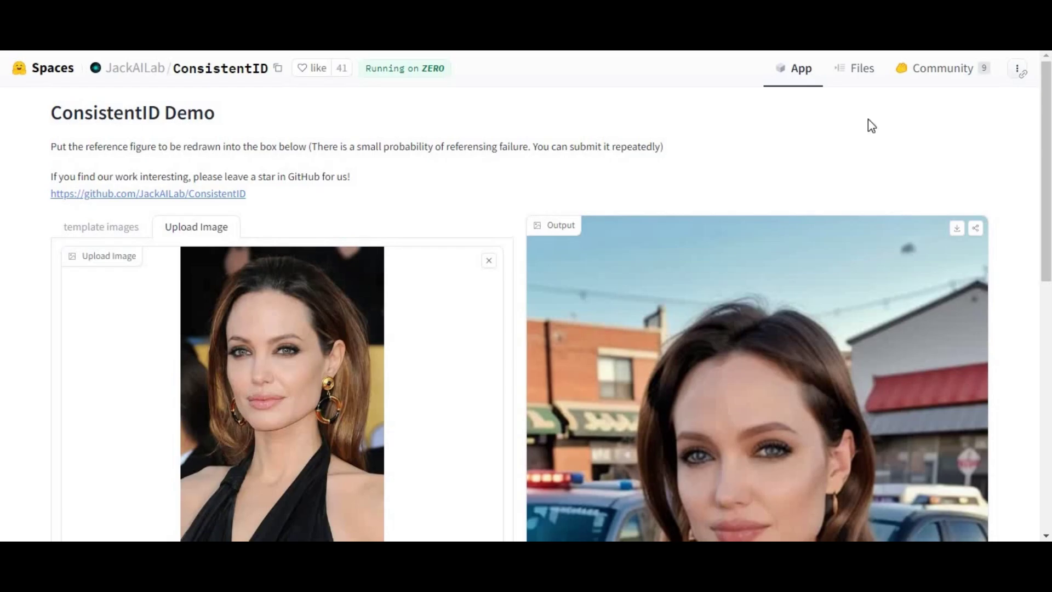
- Review ConsistentID's upload, prompt and sliders, then open the prepared prompts list
{"action": "scroll", "coordinate": [868, 126], "scroll_direction": "down", "scroll_amount": 3}
{"action": "scroll", "coordinate": [867, 126], "scroll_direction": "down", "scroll_amount": 3}
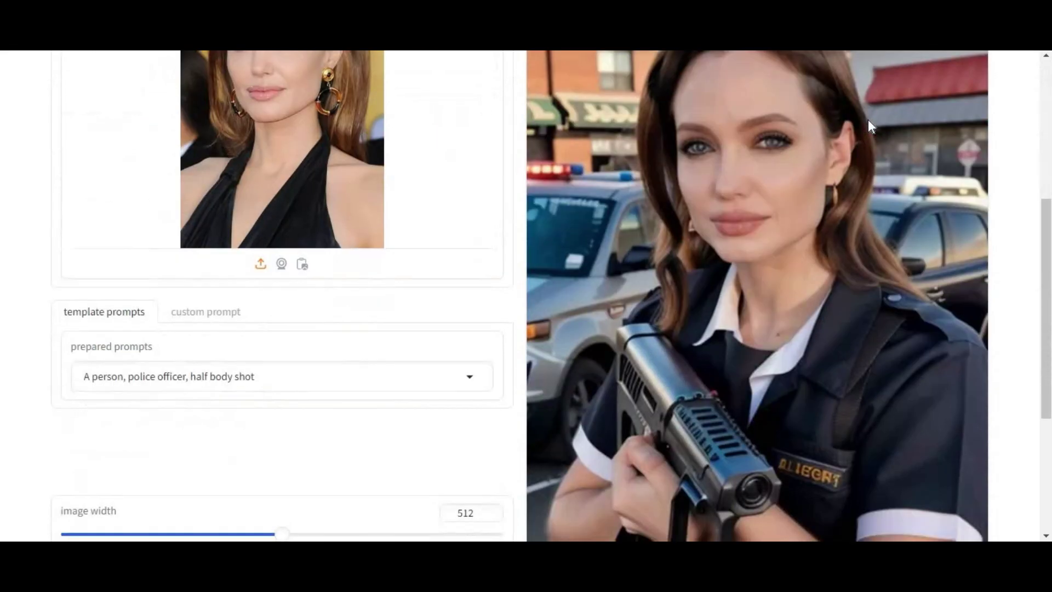
{"action": "scroll", "coordinate": [868, 126], "scroll_direction": "up", "scroll_amount": 3}
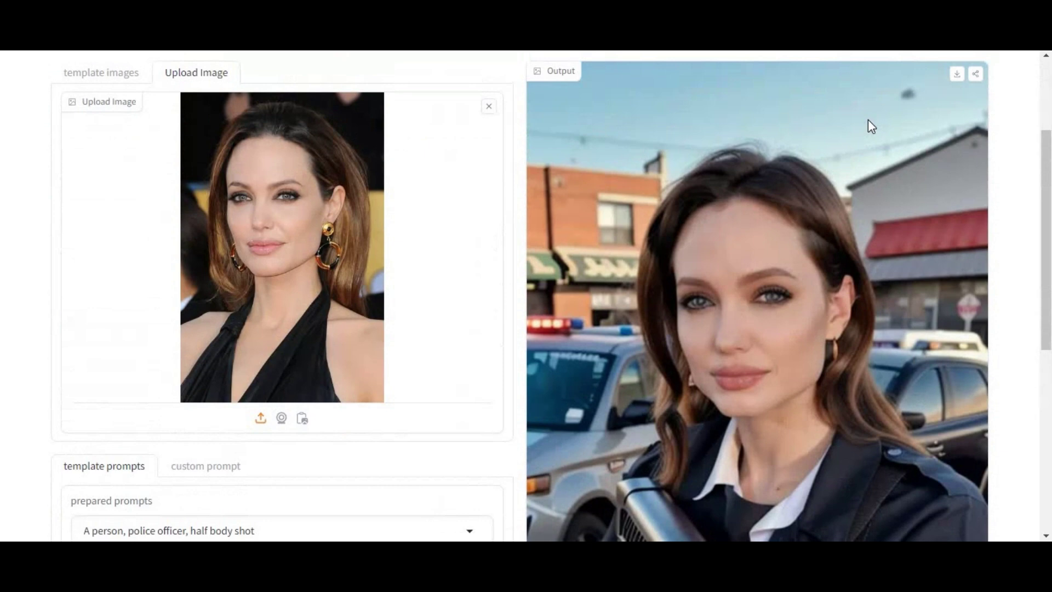
{"action": "scroll", "coordinate": [868, 120], "scroll_direction": "down", "scroll_amount": 8}
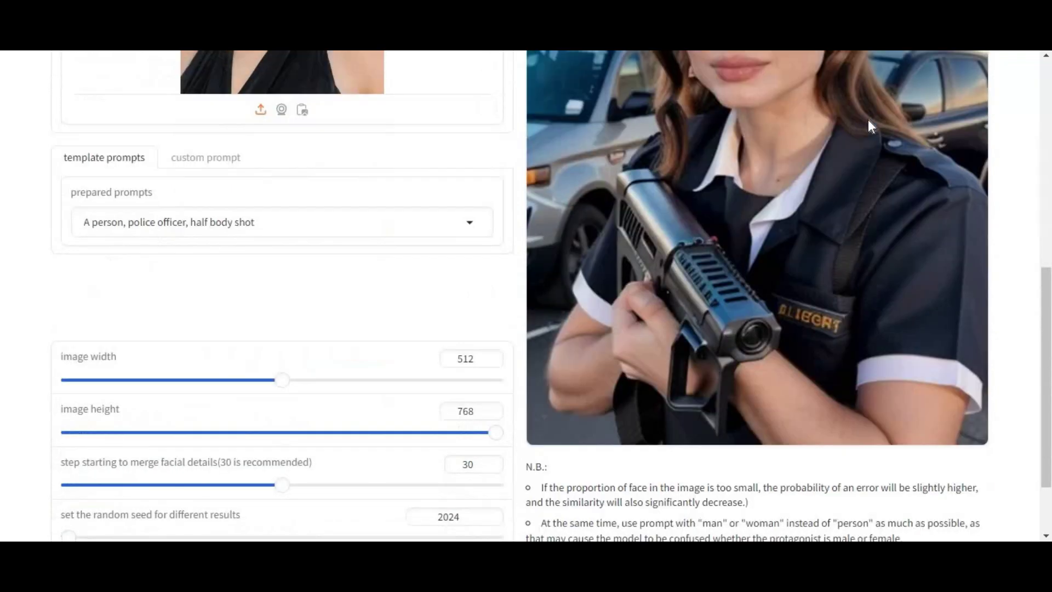
{"action": "scroll", "coordinate": [869, 131], "scroll_direction": "up", "scroll_amount": 8}
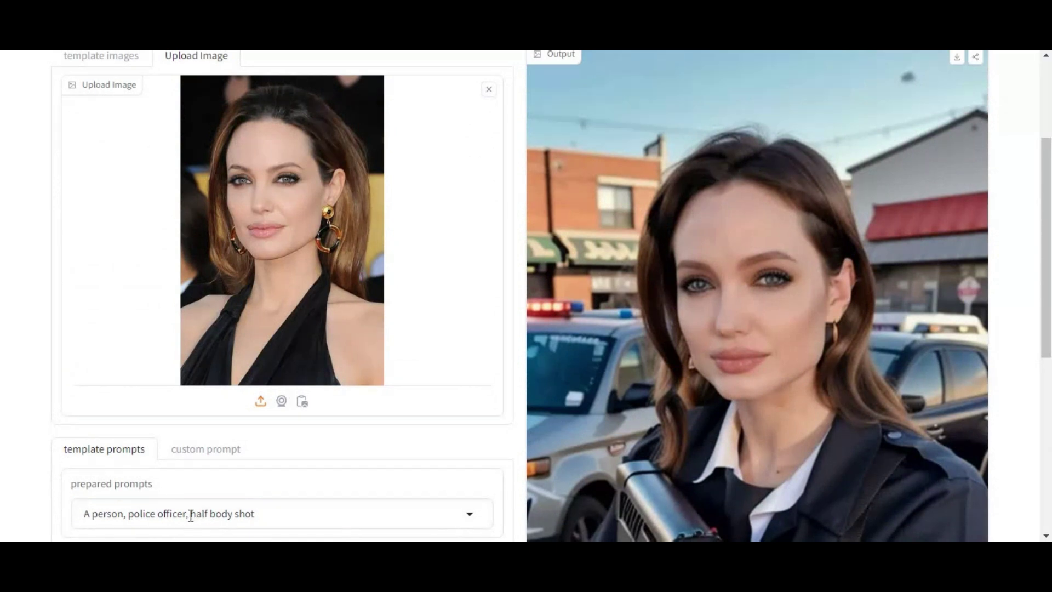
{"action": "double_click", "coordinate": [141, 514]}
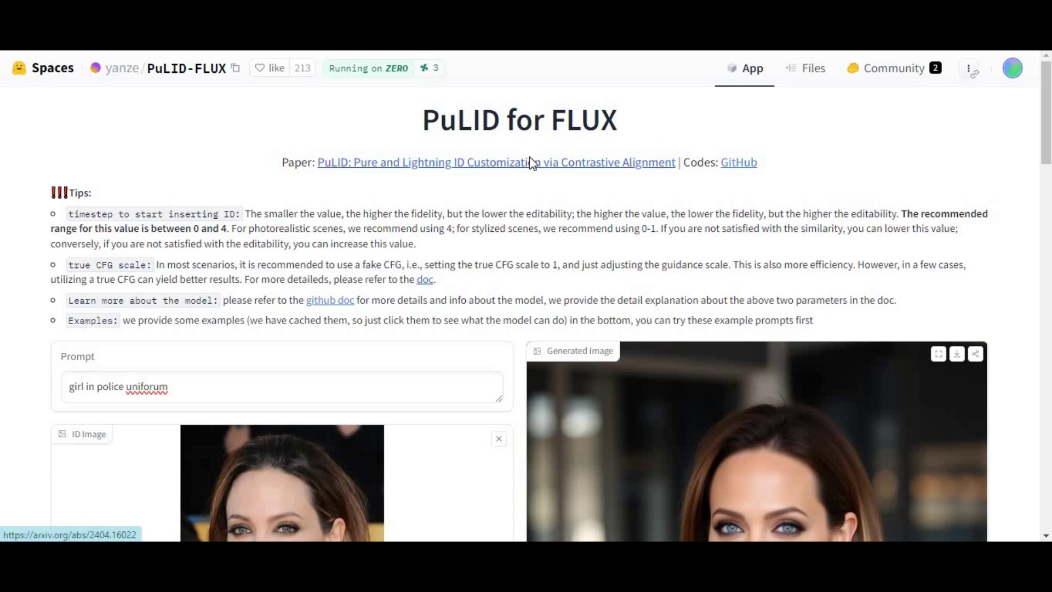
- Review PuLID-FLUX's ID image and settings (896×1152, 20 steps, guidance 4), then place the cursor at the prompt's end
{"action": "scroll", "coordinate": [529, 157], "scroll_direction": "down", "scroll_amount": 4}
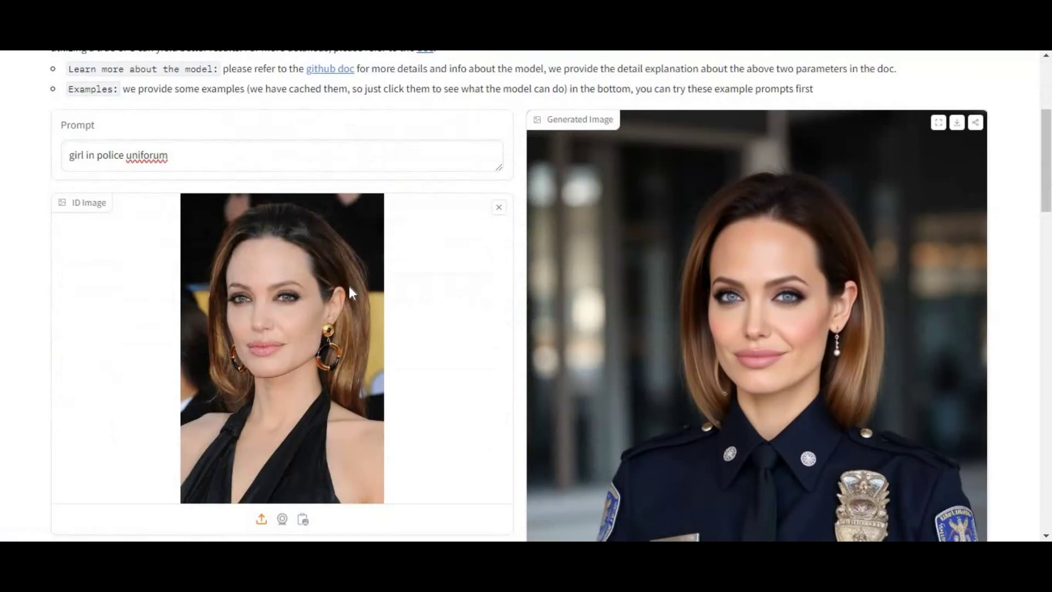
{"action": "scroll", "coordinate": [702, 353], "scroll_direction": "down", "scroll_amount": 6}
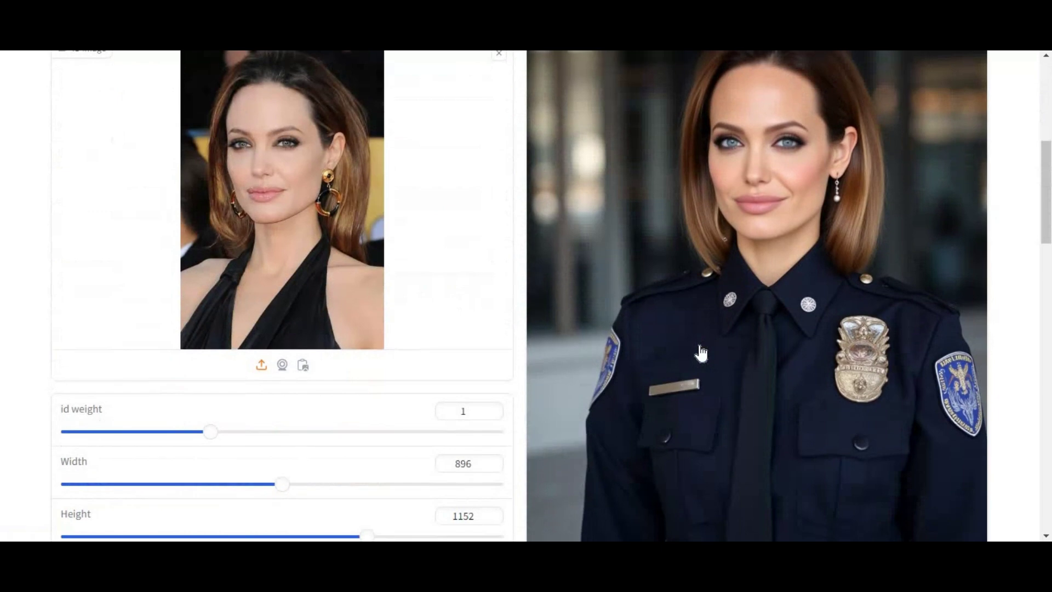
{"action": "scroll", "coordinate": [701, 353], "scroll_direction": "up", "scroll_amount": 4}
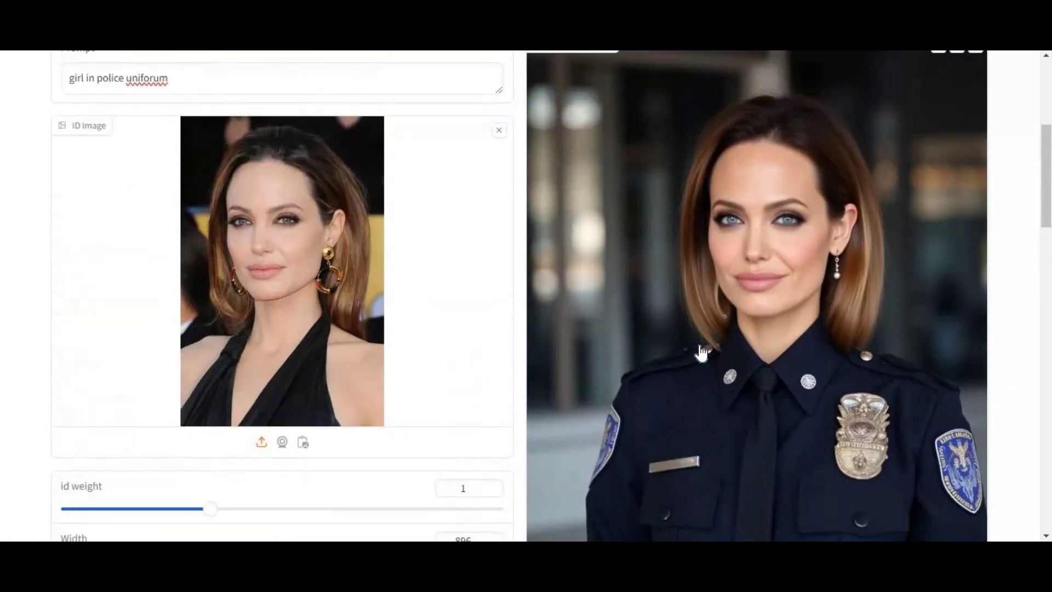
{"action": "scroll", "coordinate": [169, 507], "scroll_direction": "down", "scroll_amount": 5}
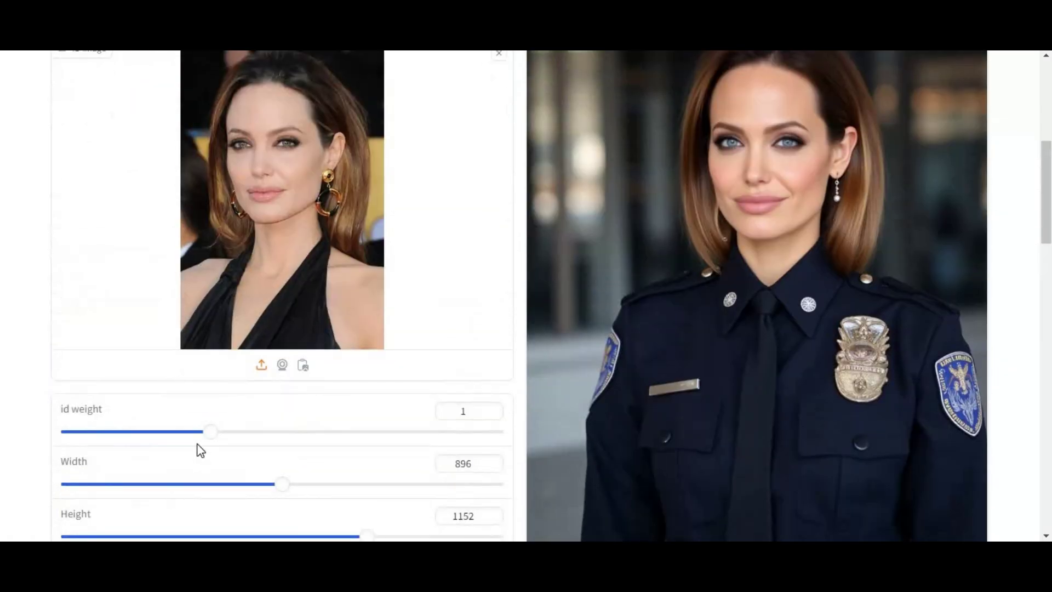
{"action": "scroll", "coordinate": [201, 450], "scroll_direction": "down", "scroll_amount": 4}
{"action": "scroll", "coordinate": [198, 448], "scroll_direction": "down", "scroll_amount": 2}
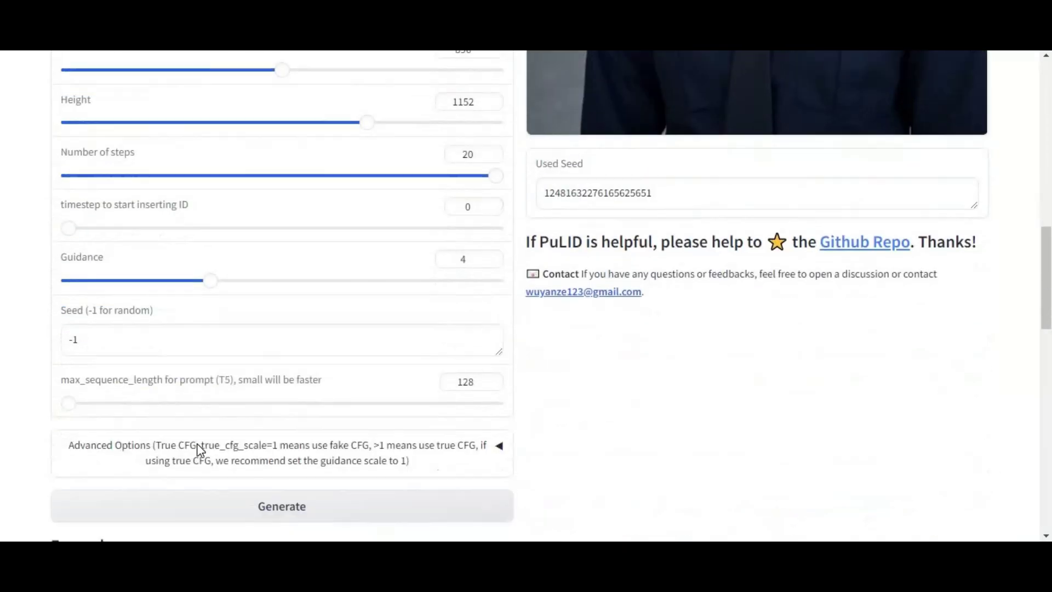
{"action": "scroll", "coordinate": [198, 448], "scroll_direction": "up", "scroll_amount": 10}
{"action": "scroll", "coordinate": [196, 443], "scroll_direction": "up", "scroll_amount": 3}
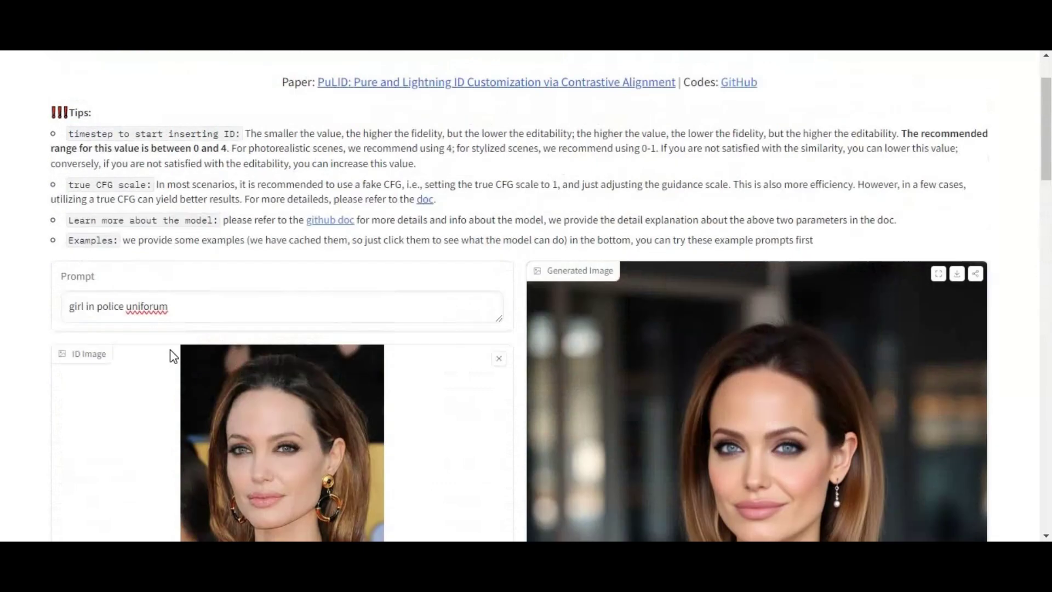
{"action": "left_click", "coordinate": [197, 306]}
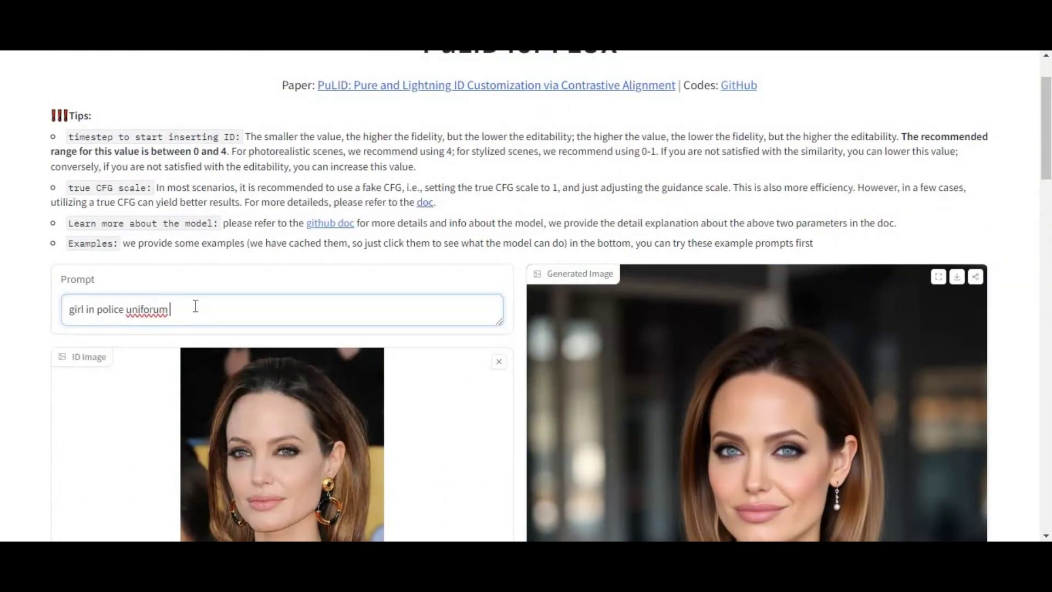
- Append 'holding a banner best image generating tool?' to the PuLID-FLUX prompt and generate
{"action": "type", "text": "holding a banner best image"}
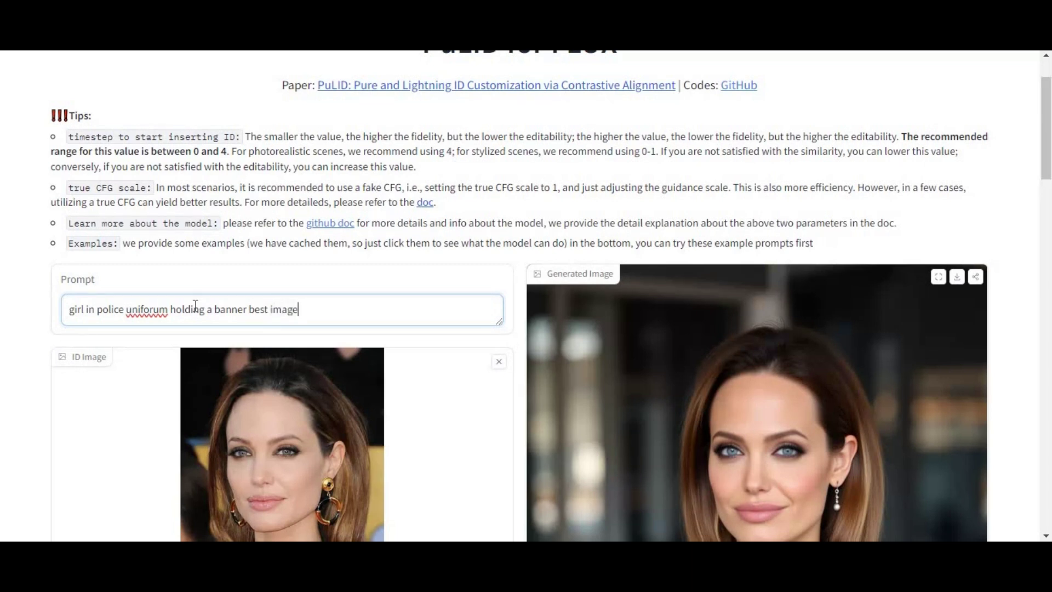
{"action": "type", "text": " generating tool?"}
{"action": "scroll", "coordinate": [250, 320], "scroll_direction": "down", "scroll_amount": 1}
{"action": "scroll", "coordinate": [248, 347], "scroll_direction": "down", "scroll_amount": 12}
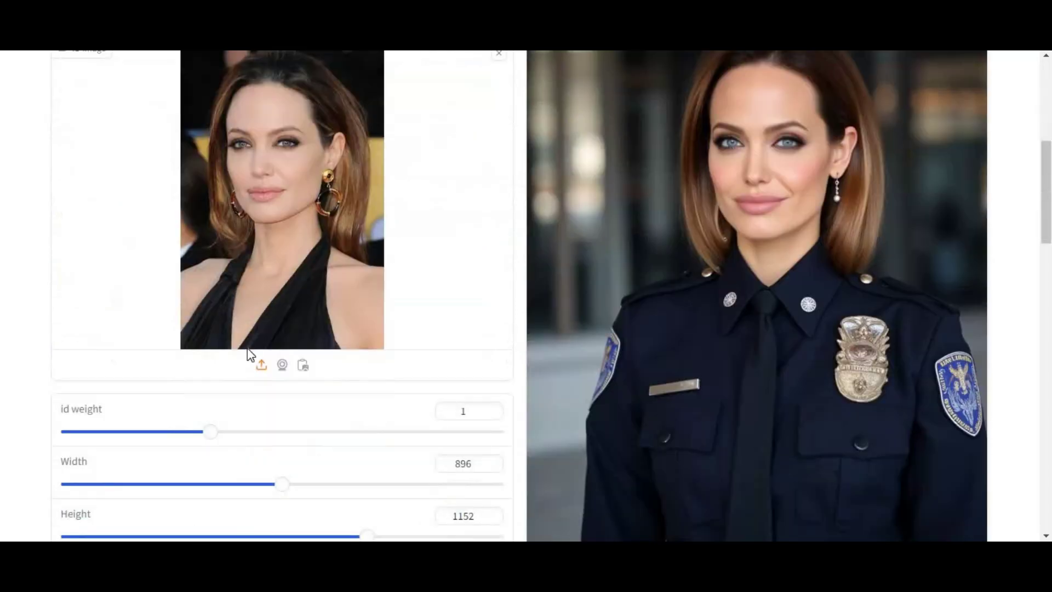
{"action": "left_click", "coordinate": [322, 317]}
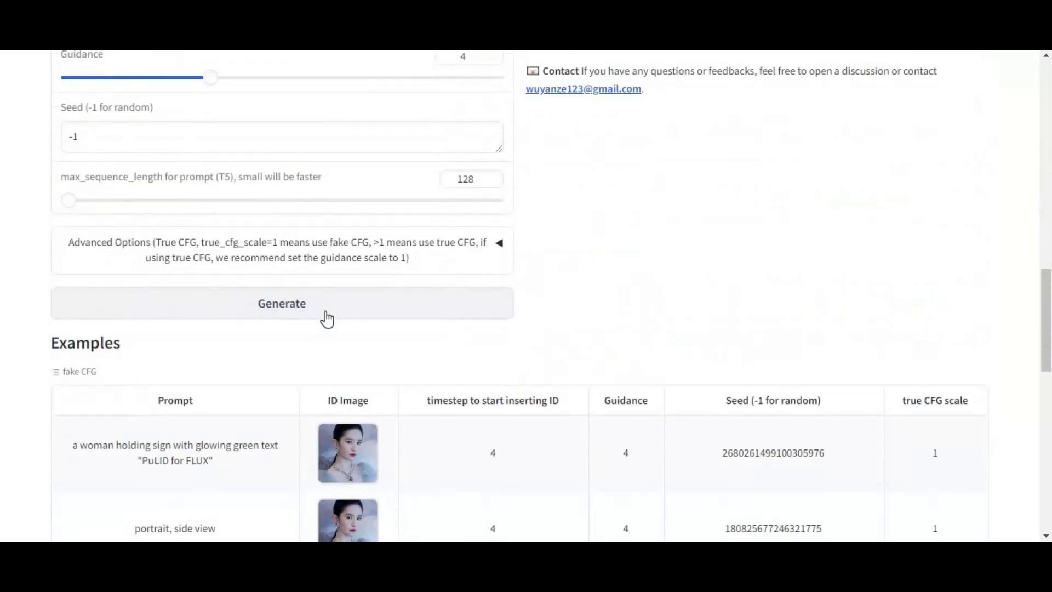